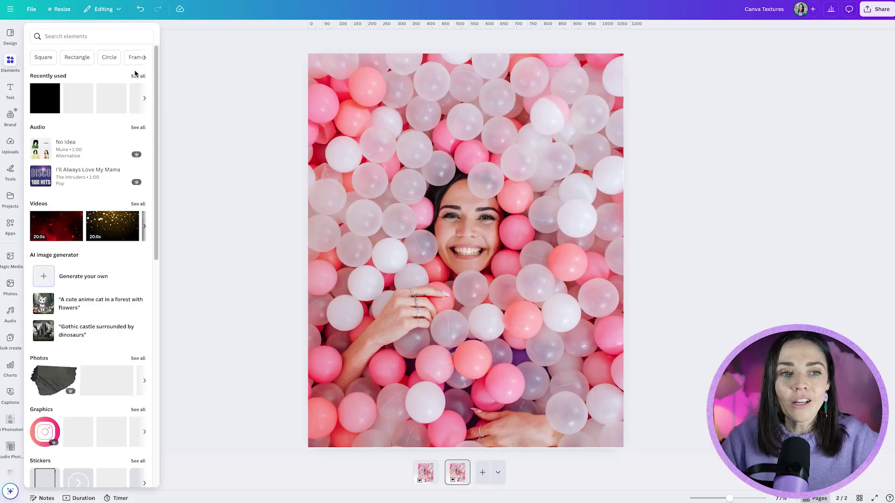
# - Select the ball-pit photo, then undo an accidental move so it stays in place
pyautogui.click(366, 146)
pyautogui.moveTo(481, 253); pyautogui.dragTo(501, 239)
pyautogui.hotkey('ctrl', 'z')
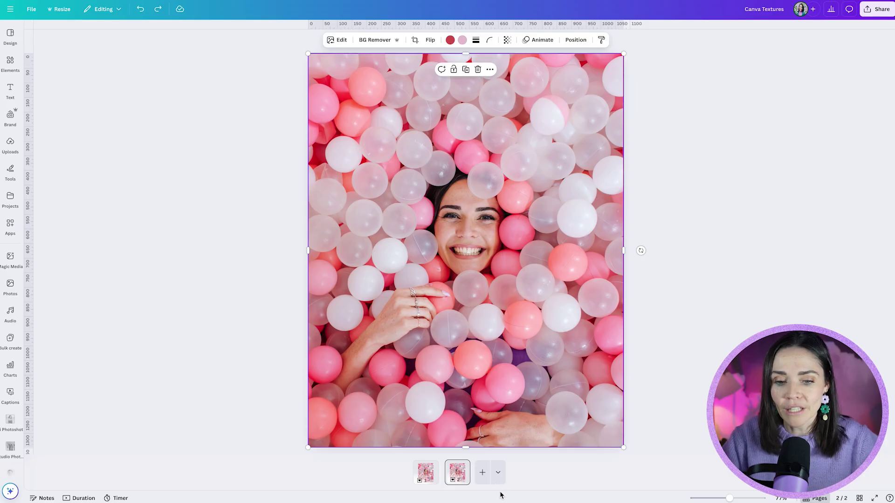
# - Add a third page with a solid purple background, then return to page 1
pyautogui.click(482, 473)
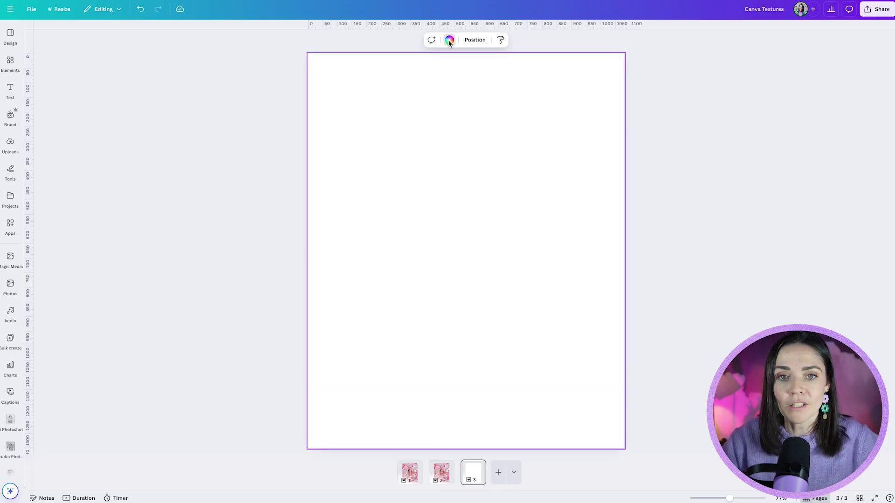
pyautogui.click(449, 40)
pyautogui.click(105, 140)
pyautogui.click(491, 111)
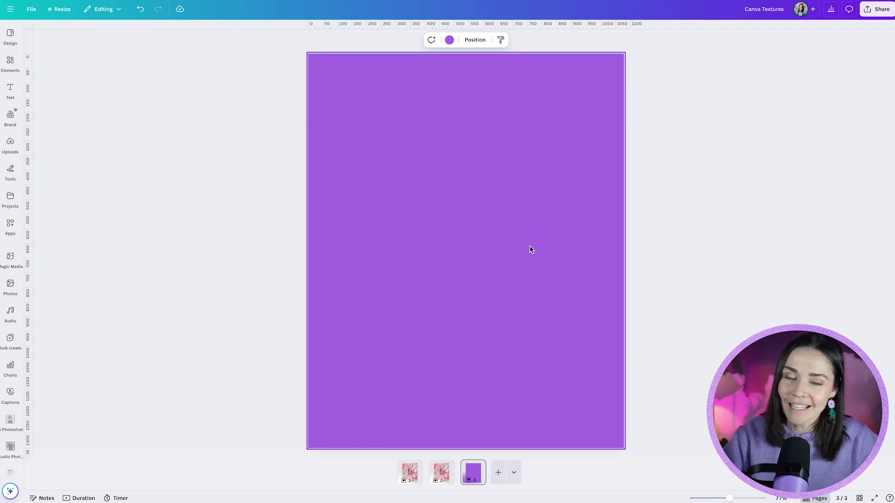
pyautogui.click(415, 474)
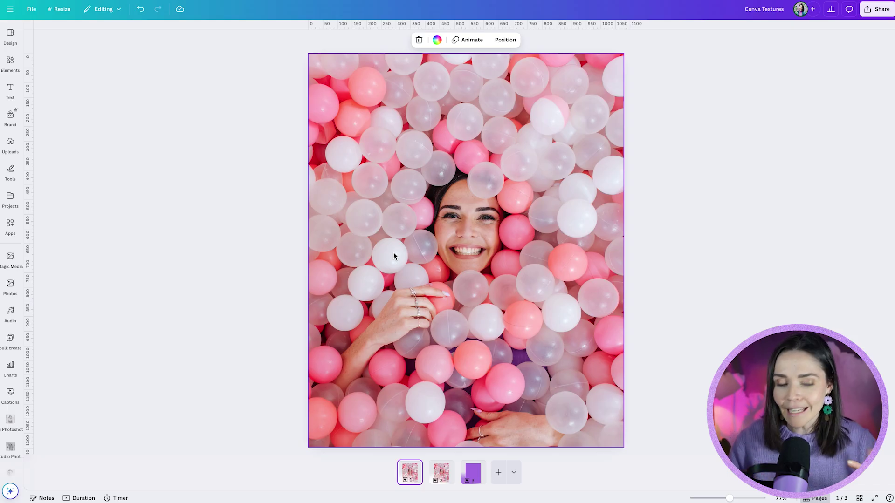
# - Search Elements for 'texture' and show all Graphics results
pyautogui.click(10, 63)
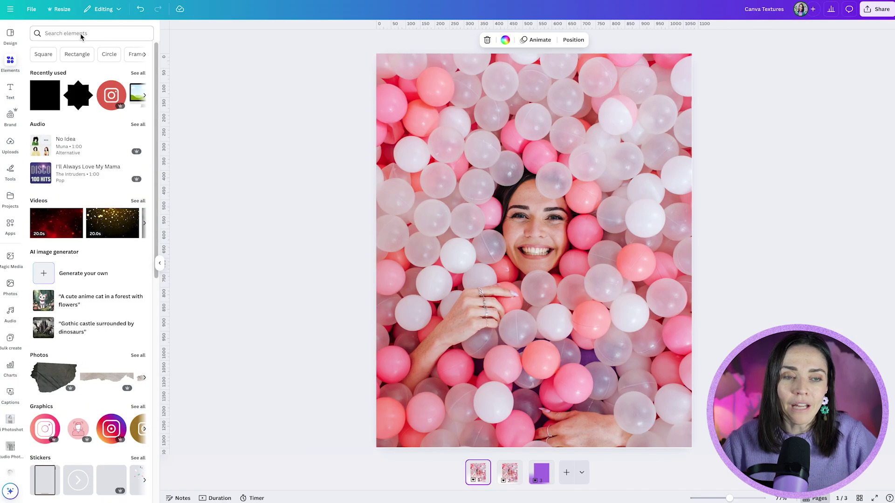
pyautogui.click(80, 33)
pyautogui.write('t')
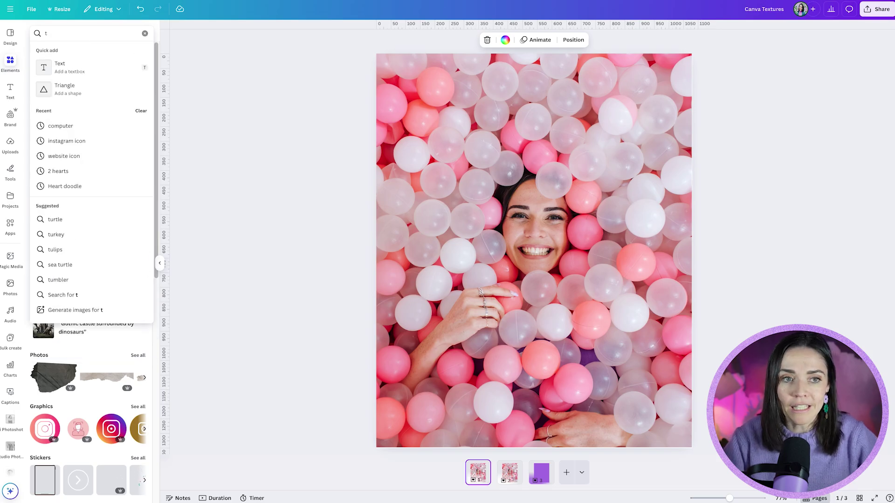
pyautogui.write('exture')
pyautogui.press('Return')
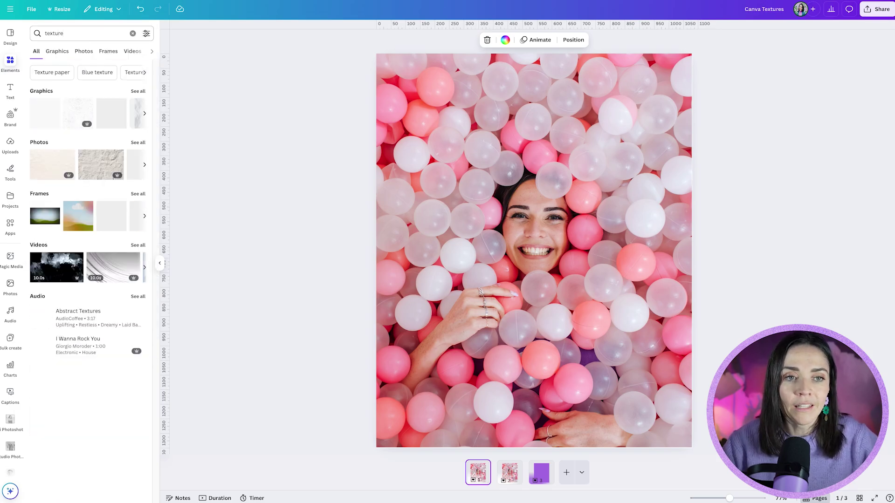
pyautogui.click(138, 93)
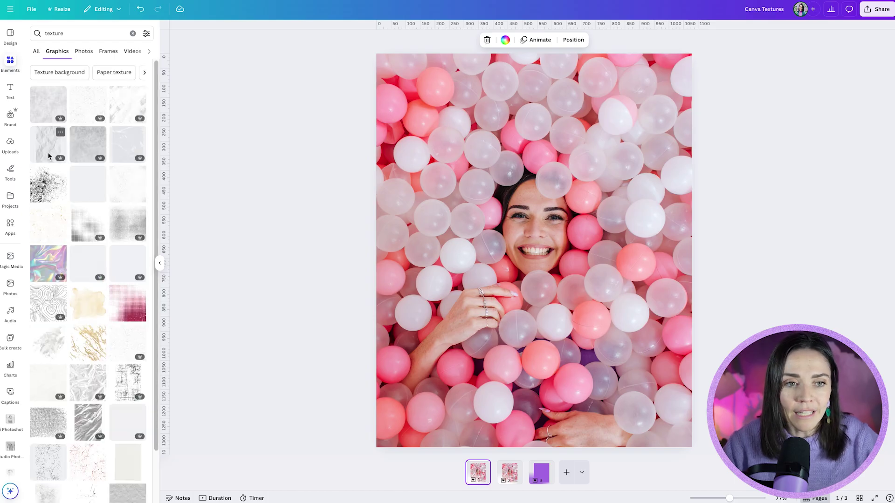
# - Add a white texture graphic and stretch it over the whole ball-pit photo
pyautogui.click(48, 156)
pyautogui.moveTo(524, 198); pyautogui.dragTo(481, 168)
pyautogui.moveTo(592, 386); pyautogui.dragTo(744, 488)
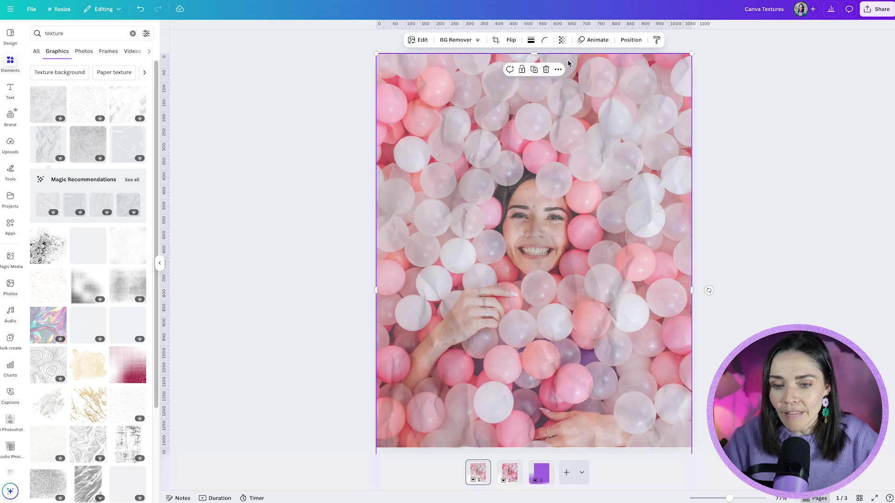
# - Set the first texture overlay's transparency to 25
pyautogui.click(562, 39)
pyautogui.moveTo(535, 71); pyautogui.dragTo(625, 72)
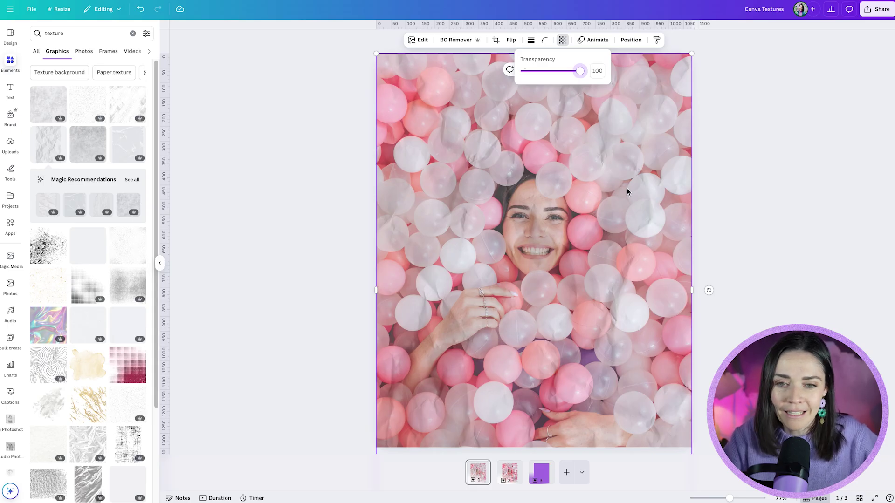
pyautogui.click(535, 71)
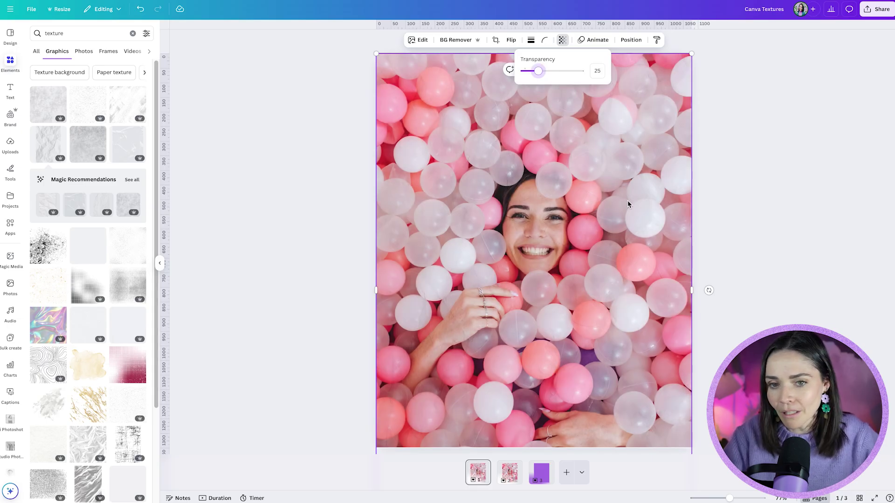
pyautogui.click(628, 203)
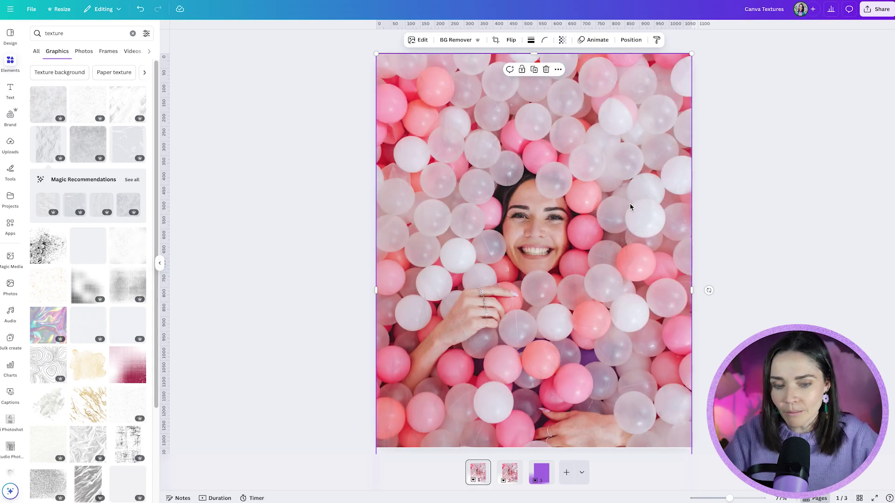
# - Stretch a second, recommended texture across all of page 1, then switch to page 2
pyautogui.click(124, 149)
pyautogui.moveTo(534, 241); pyautogui.dragTo(512, 209)
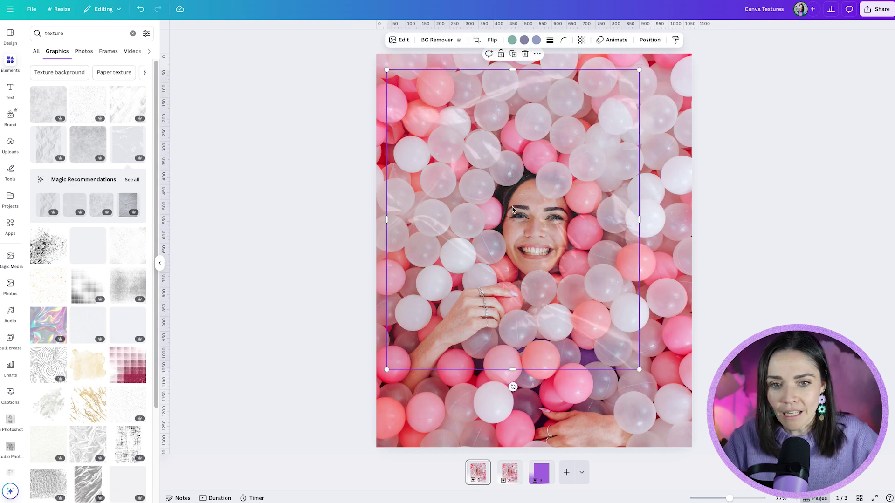
pyautogui.press('Delete')
pyautogui.click(130, 203)
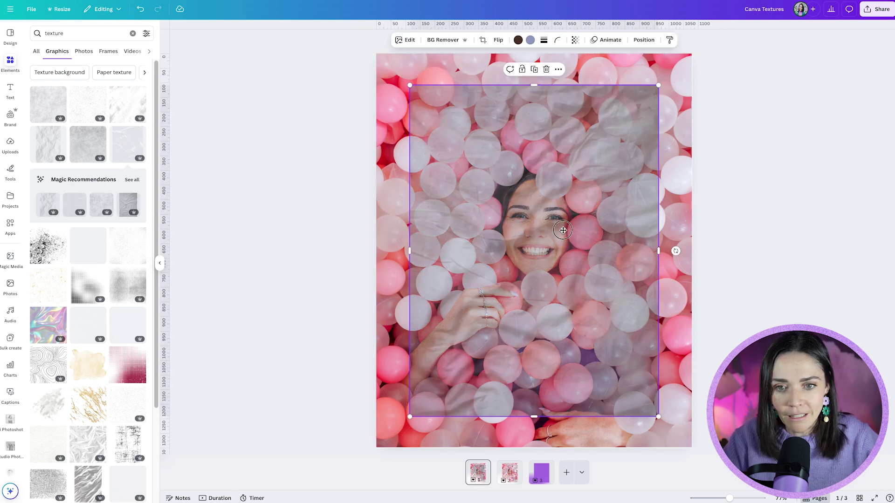
pyautogui.moveTo(563, 234); pyautogui.dragTo(532, 205)
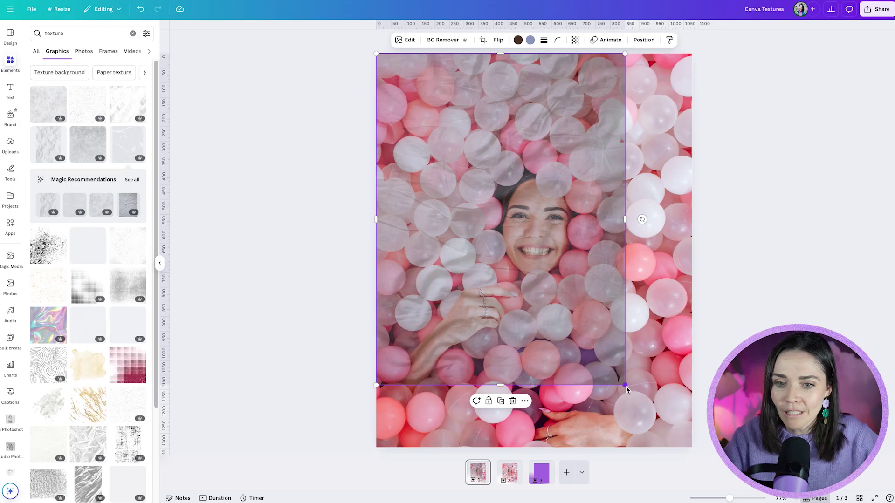
pyautogui.moveTo(626, 387); pyautogui.dragTo(724, 456)
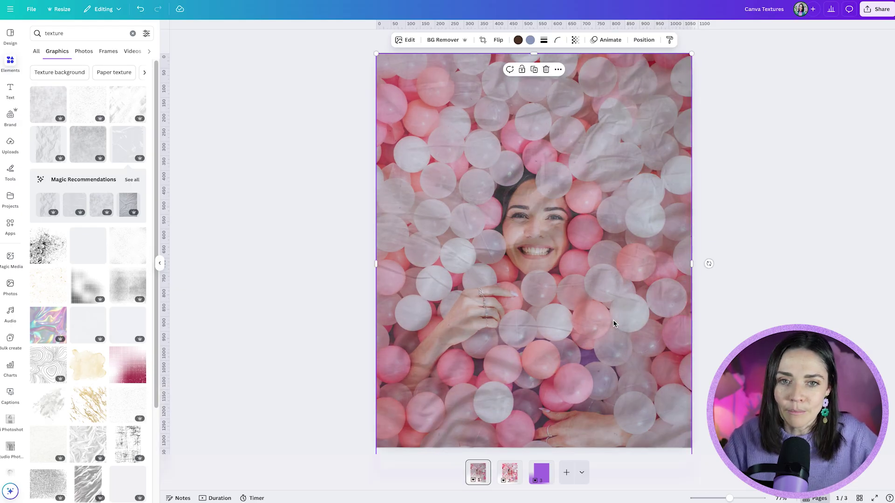
pyautogui.click(510, 472)
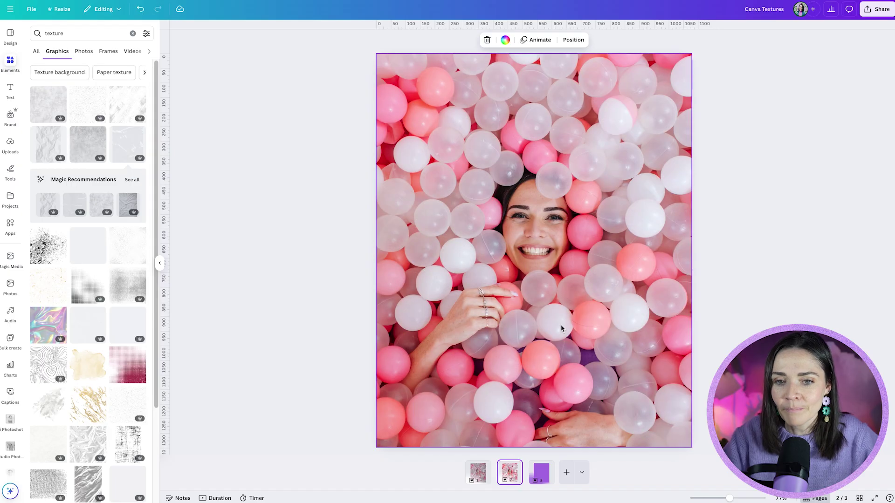
# - Open the page 2 photo's Edit panel and list every image app, including Texture
pyautogui.click(565, 207)
pyautogui.hotkey('ctrl', 'z')
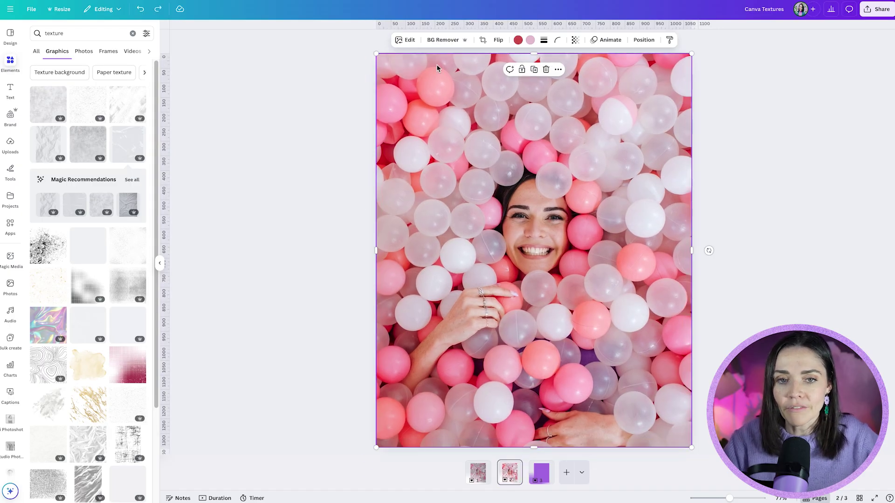
pyautogui.click(405, 40)
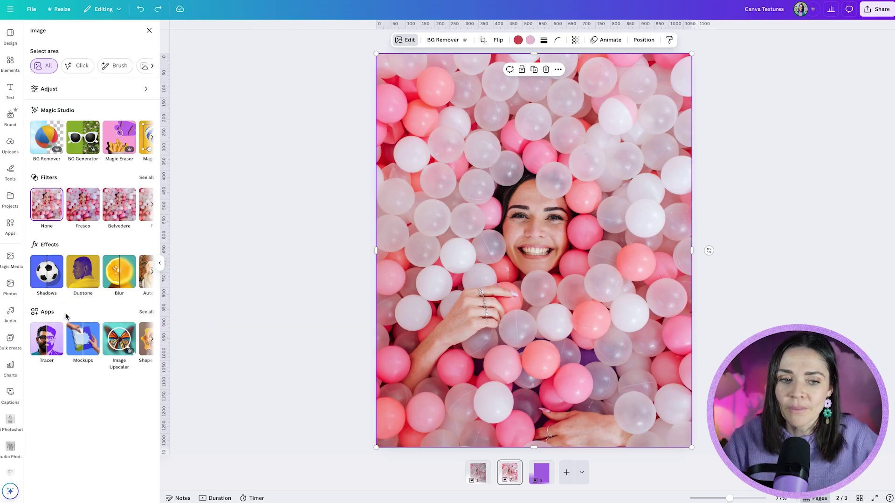
pyautogui.click(144, 314)
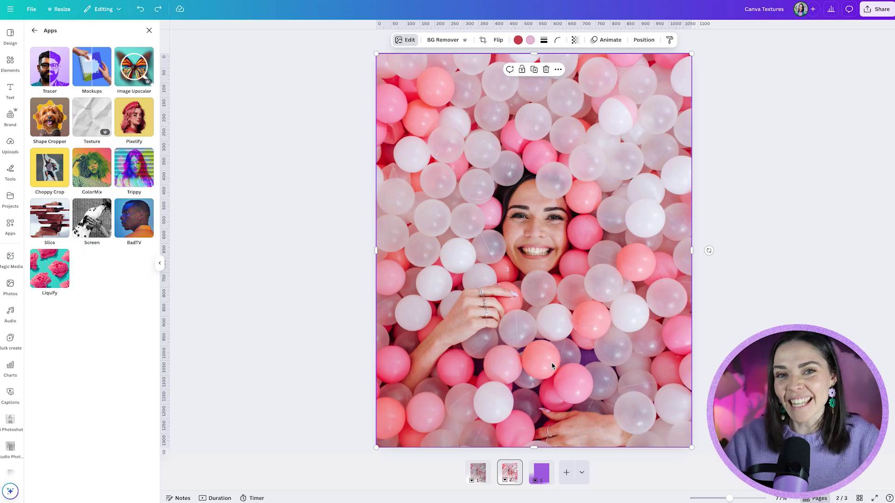
# - In the Texture app, browse all Paper textures and apply Crumpled paper to the photo
pyautogui.click(92, 125)
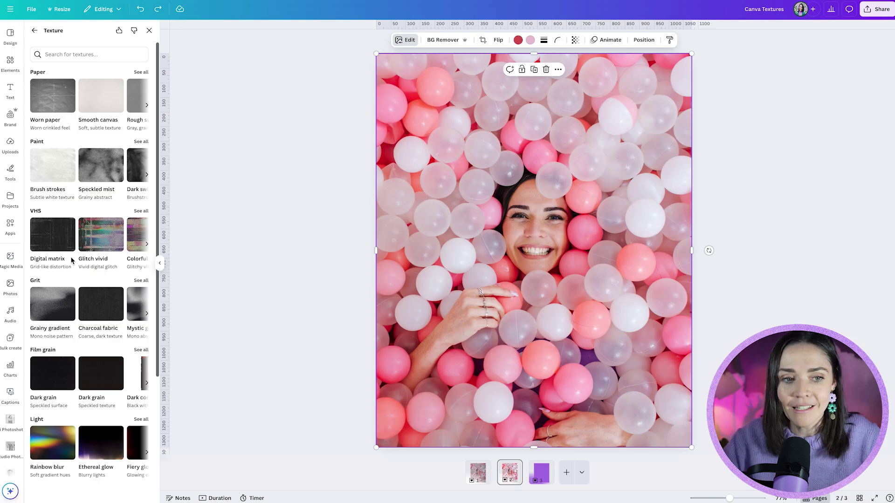
pyautogui.scroll(-3, 72, 261)
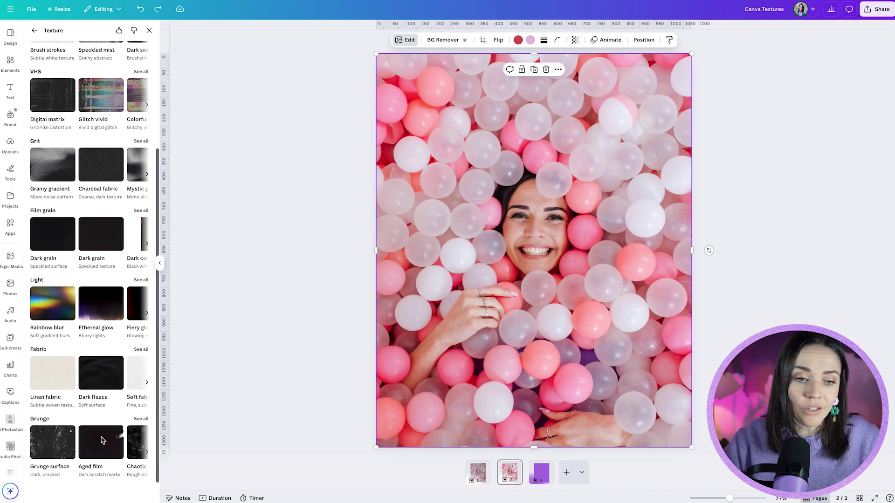
pyautogui.scroll(3, 102, 441)
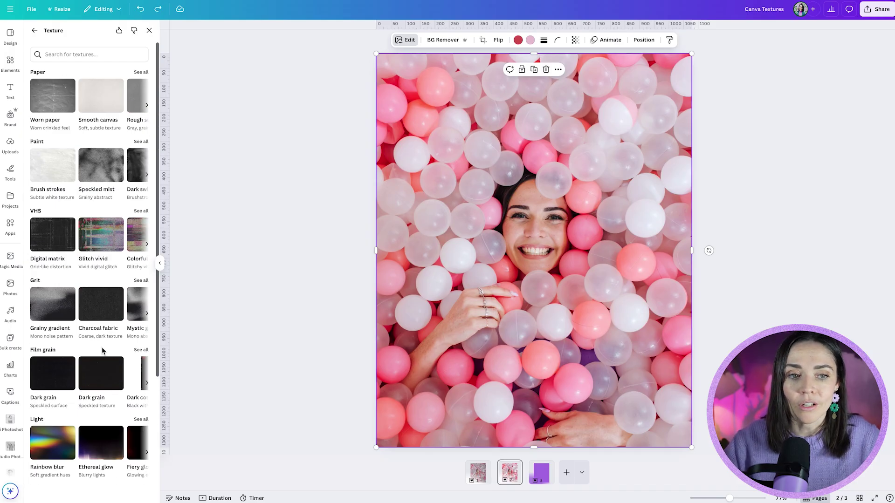
pyautogui.click(142, 72)
pyautogui.scroll(-5, 127, 168)
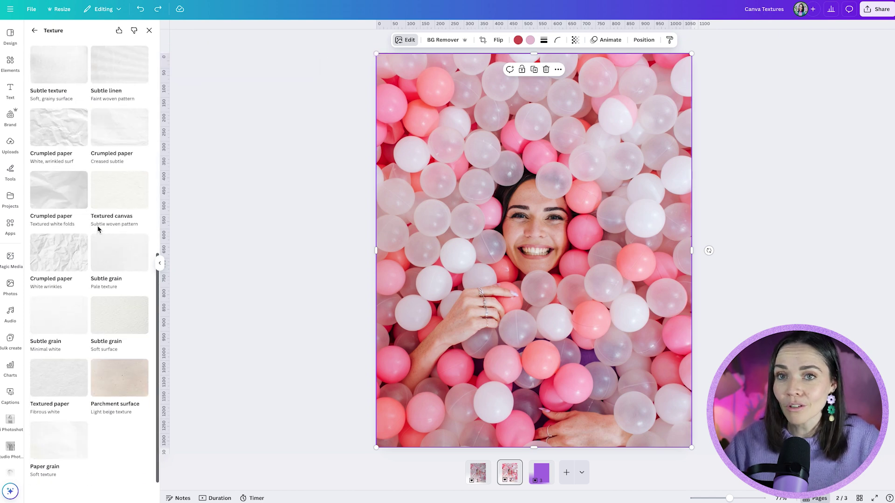
pyautogui.scroll(1, 118, 211)
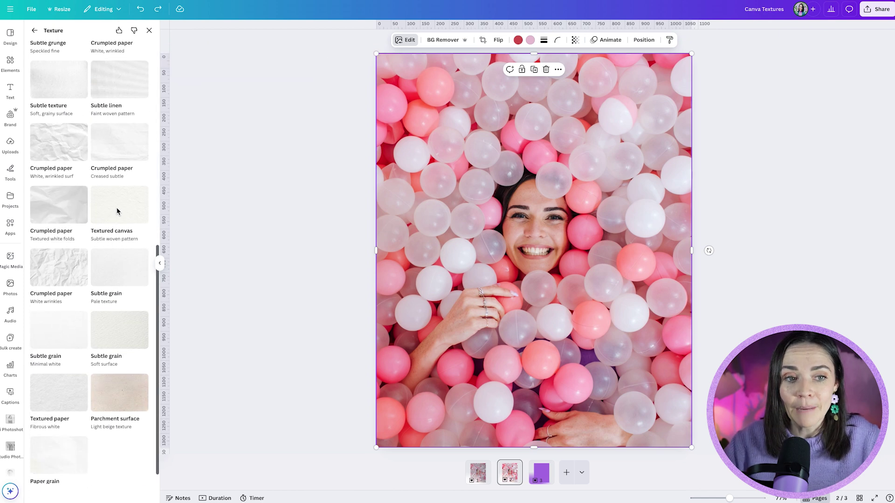
pyautogui.click(56, 145)
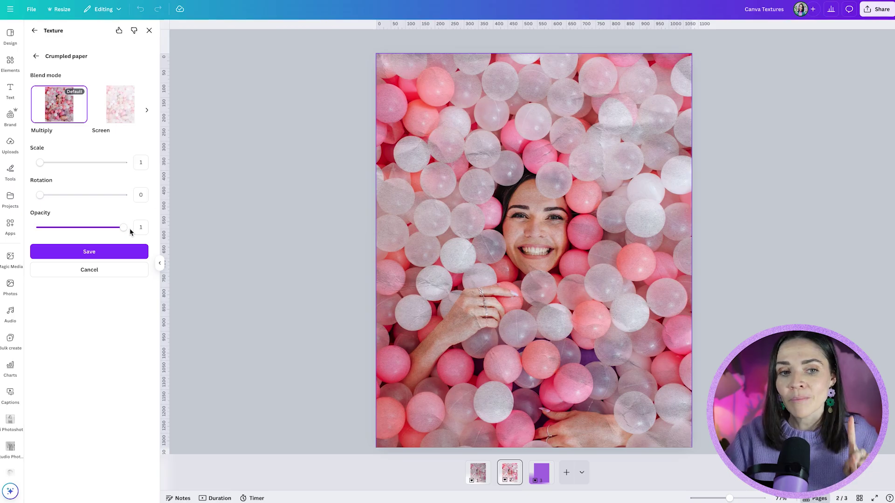
# - Adjust the Crumpled paper texture's opacity slider, keeping Multiply blend mode
pyautogui.moveTo(124, 228)
pyautogui.mouseDown()
pyautogui.moveTo(66, 227)
pyautogui.moveTo(125, 226)
pyautogui.mouseUp()
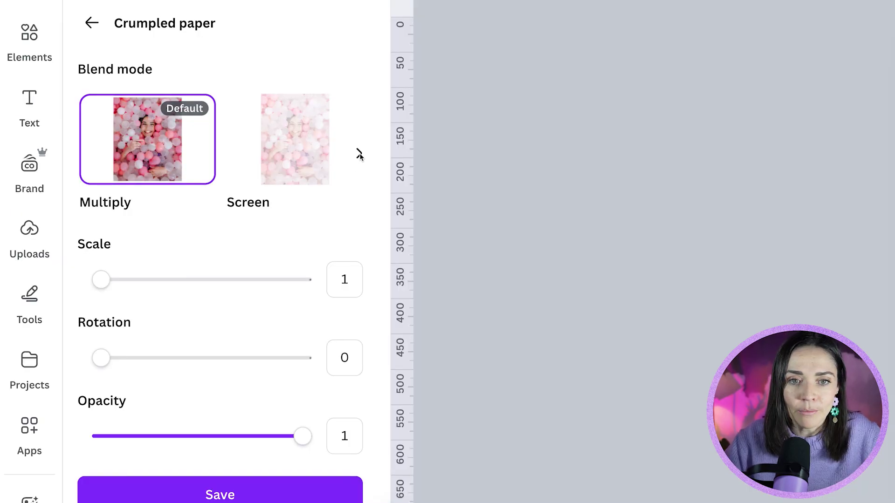
# - Page through the full Blend mode carousel forward and back to survey the options
pyautogui.click(147, 110)
pyautogui.click(81, 153)
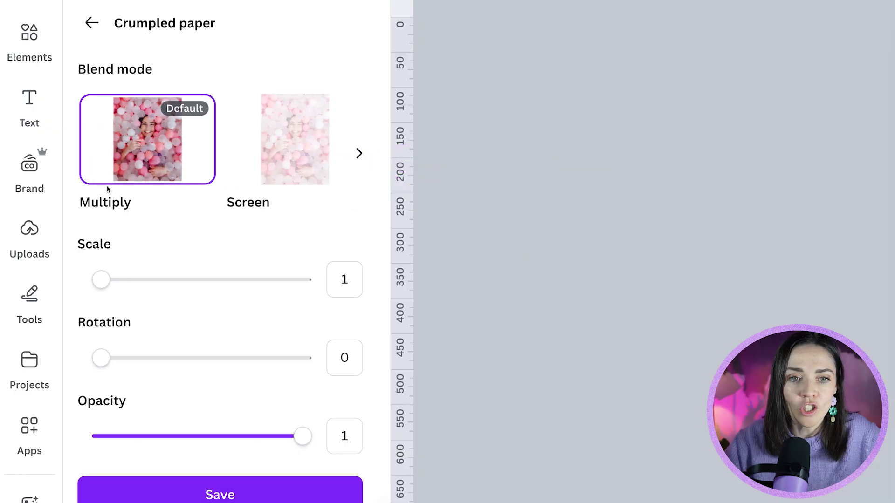
pyautogui.click(358, 160)
pyautogui.click(358, 160)
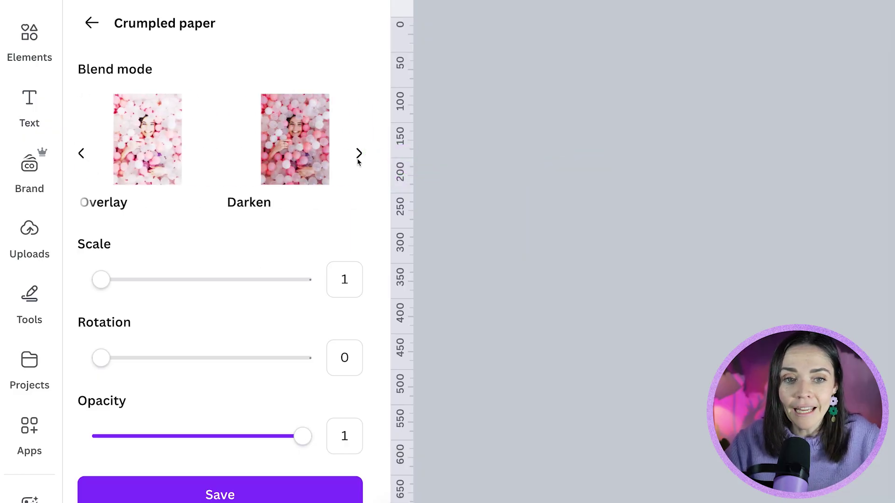
pyautogui.click(358, 154)
pyautogui.click(358, 154)
pyautogui.click(358, 154)
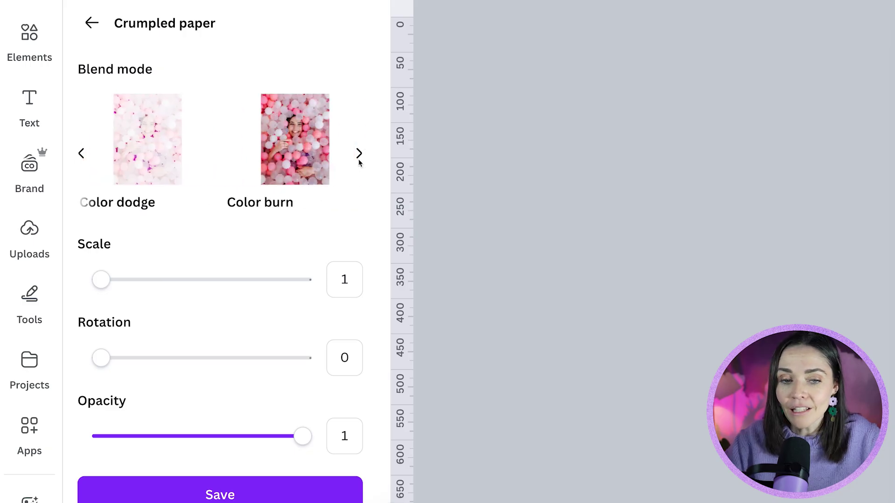
pyautogui.click(359, 155)
pyautogui.click(358, 155)
pyautogui.click(359, 155)
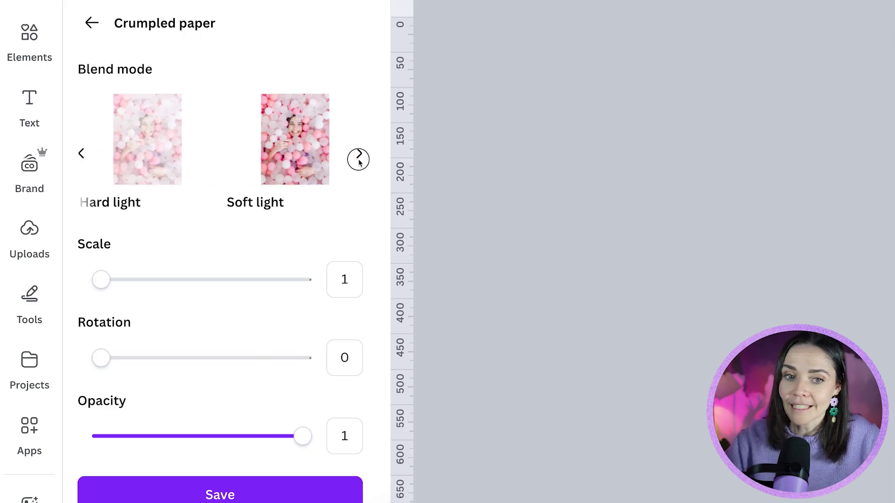
pyautogui.click(358, 159)
pyautogui.click(359, 159)
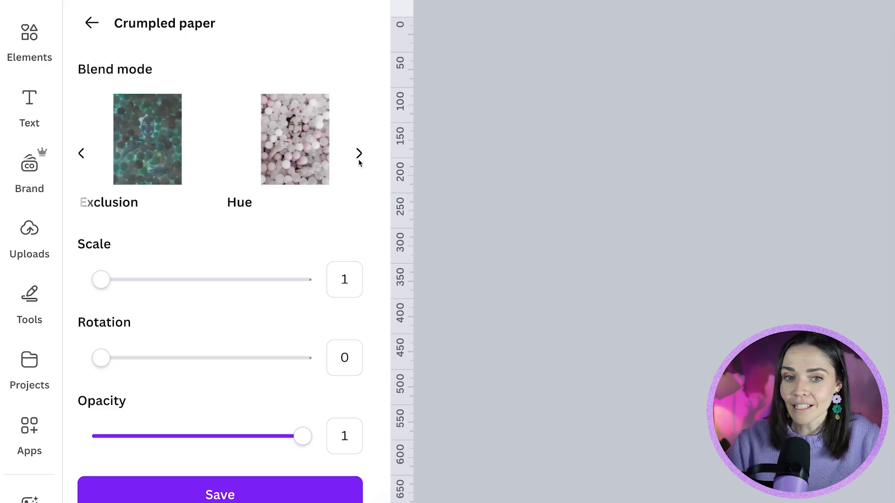
pyautogui.click(359, 159)
pyautogui.click(359, 159)
pyautogui.click(358, 159)
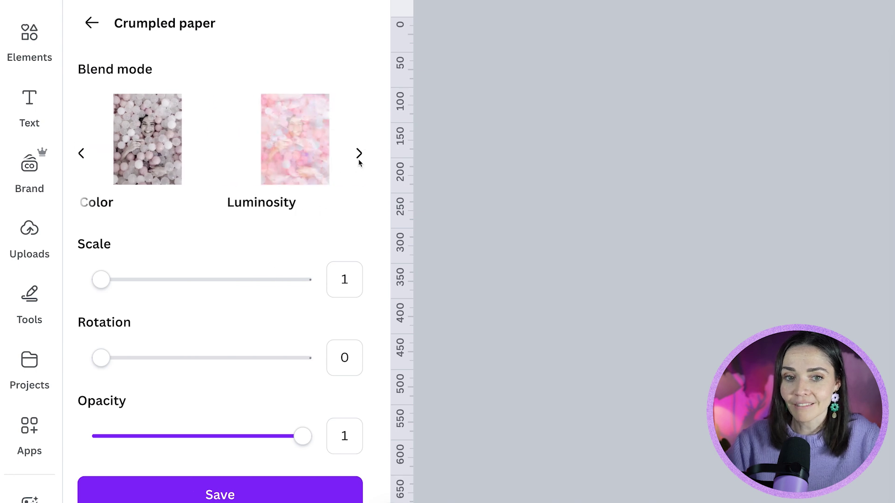
pyautogui.click(359, 158)
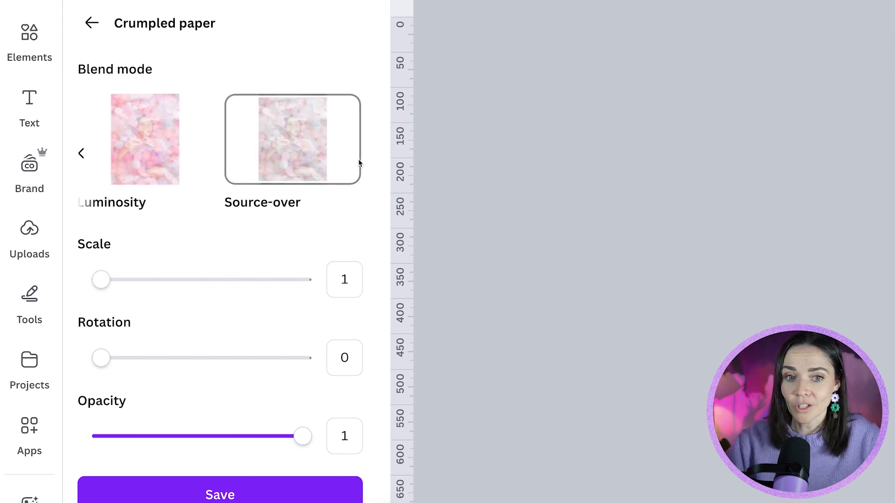
pyautogui.click(82, 154)
pyautogui.click(82, 154)
pyautogui.click(82, 154)
pyautogui.click(82, 154)
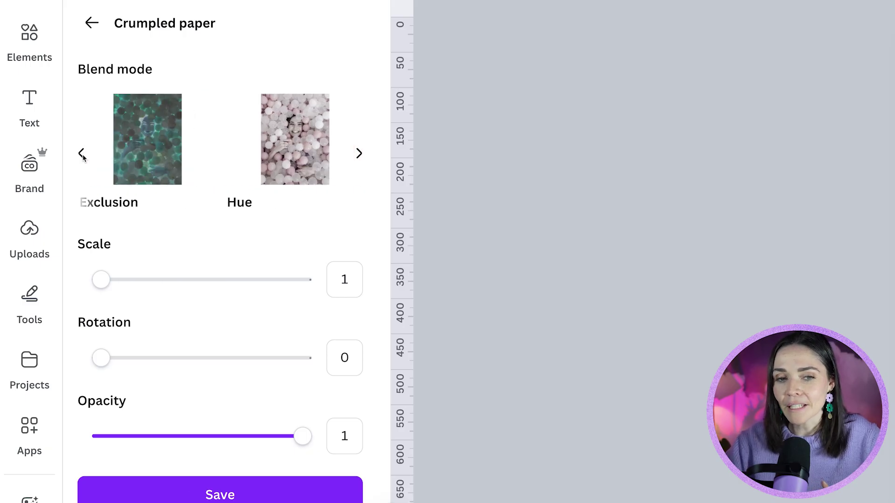
pyautogui.click(82, 154)
pyautogui.click(82, 154)
pyautogui.click(82, 155)
pyautogui.click(82, 155)
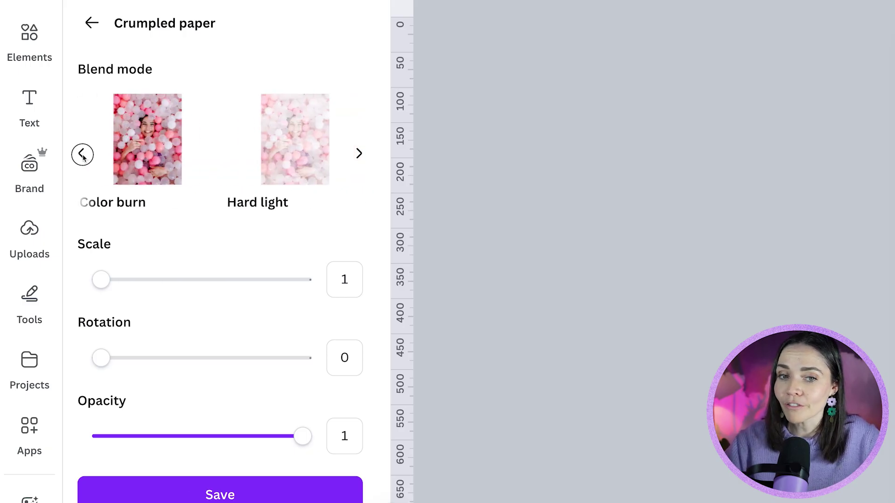
pyautogui.click(82, 154)
pyautogui.click(82, 154)
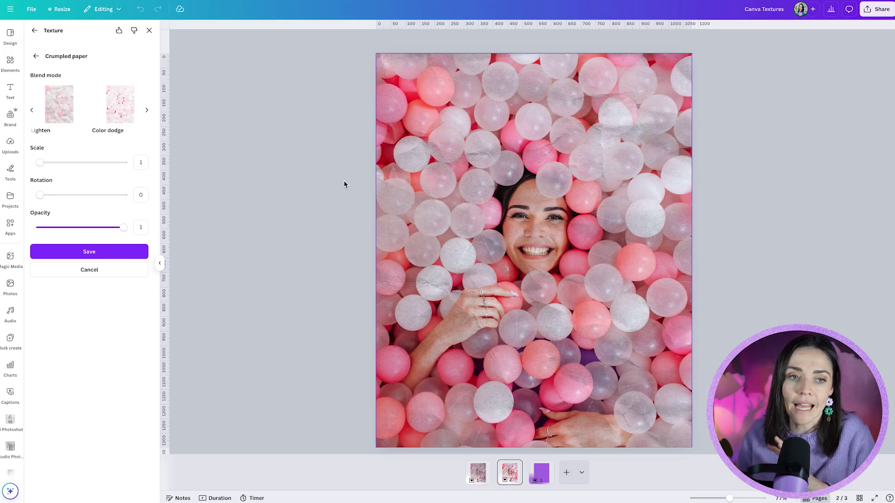
pyautogui.click(32, 112)
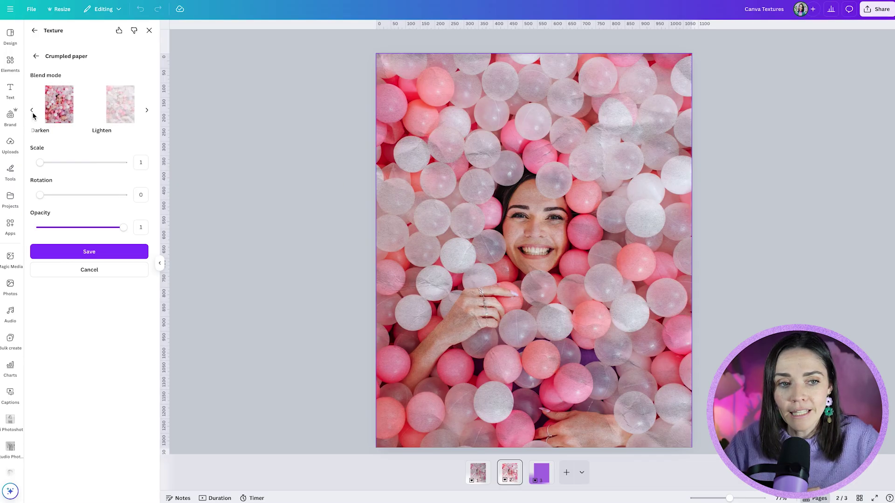
pyautogui.click(32, 112)
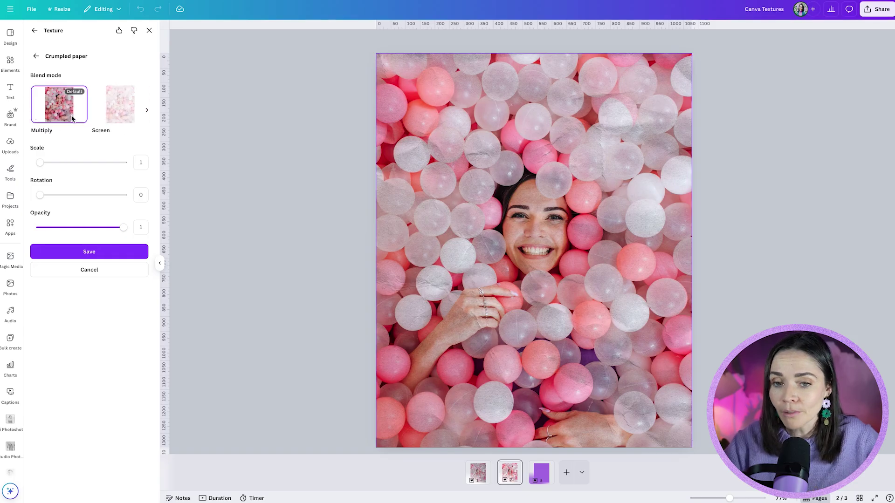
pyautogui.scroll(-5, 259, 314)
pyautogui.scroll(3, 258, 312)
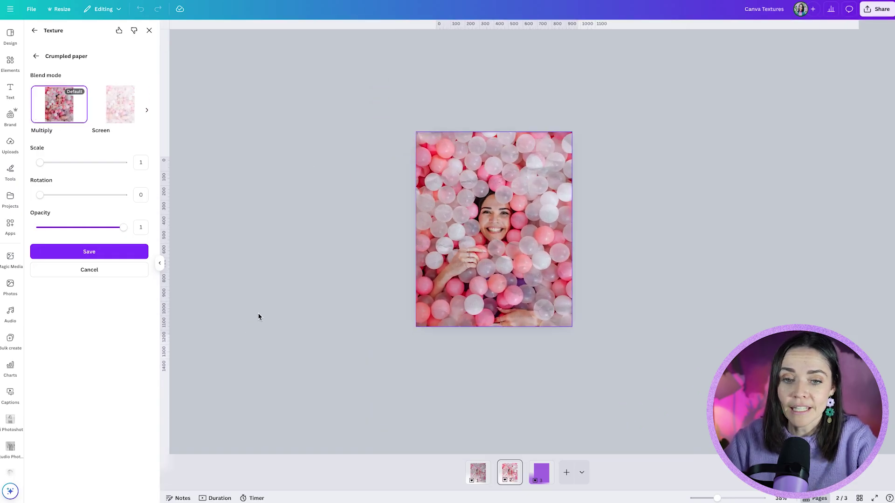
# - Preview Crumpled paper in Screen, Overlay, Darken, Color dodge and Color burn blend modes
pyautogui.click(116, 116)
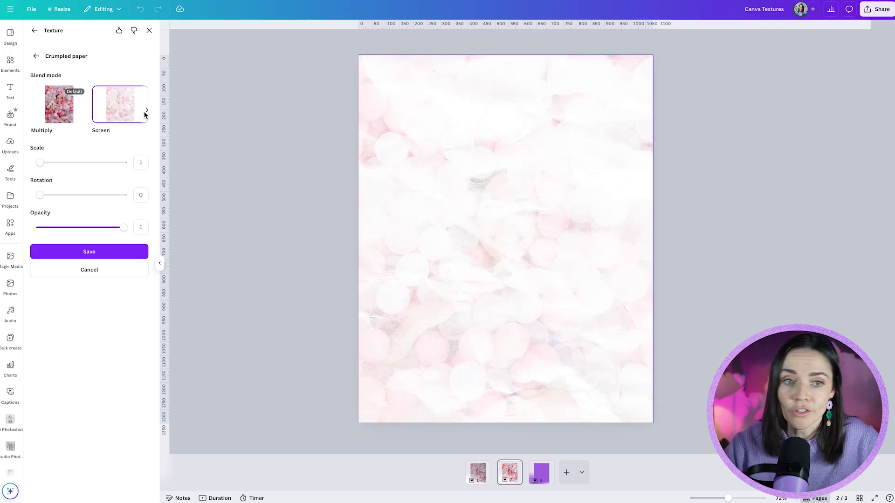
pyautogui.click(147, 111)
pyautogui.click(123, 112)
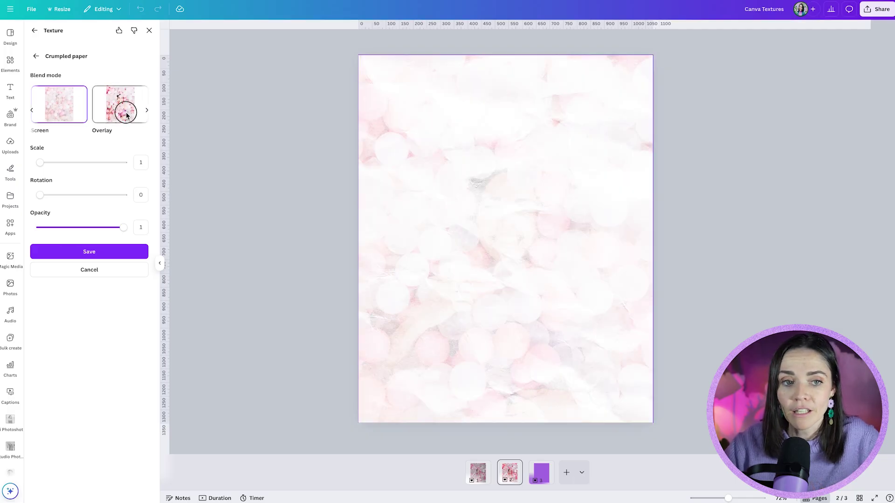
pyautogui.click(147, 111)
pyautogui.click(113, 116)
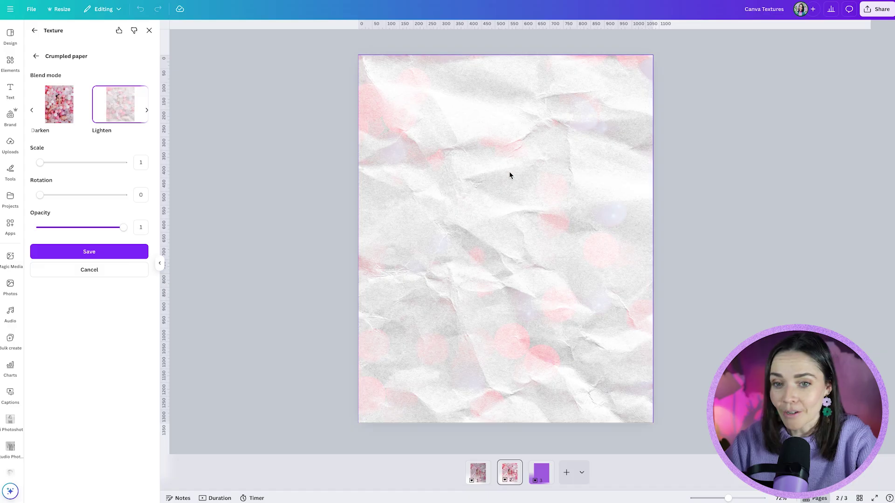
pyautogui.click(146, 112)
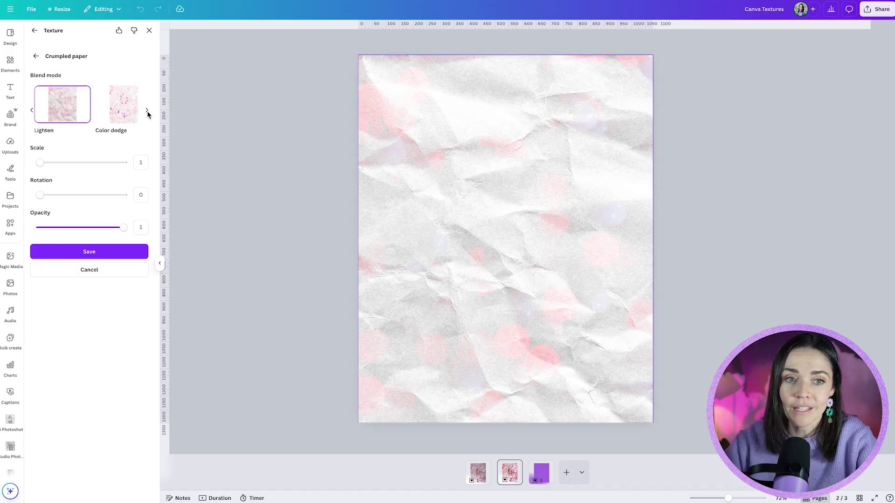
pyautogui.click(123, 116)
pyautogui.click(145, 112)
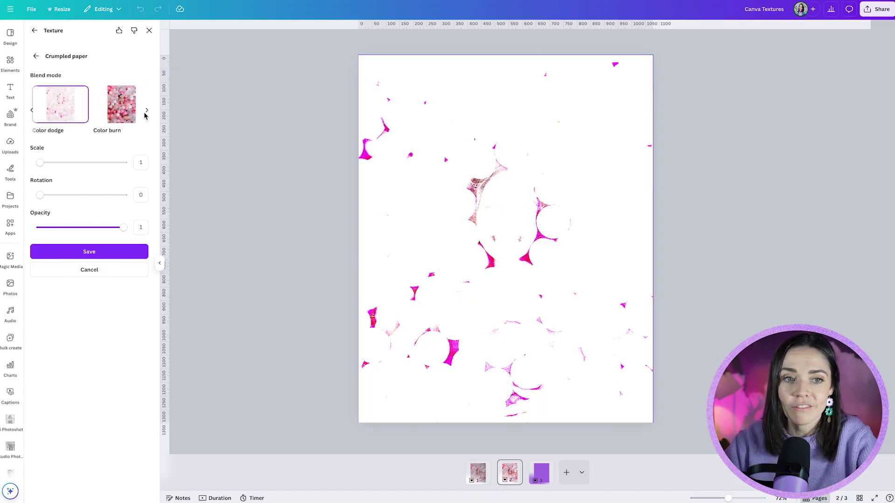
pyautogui.click(129, 115)
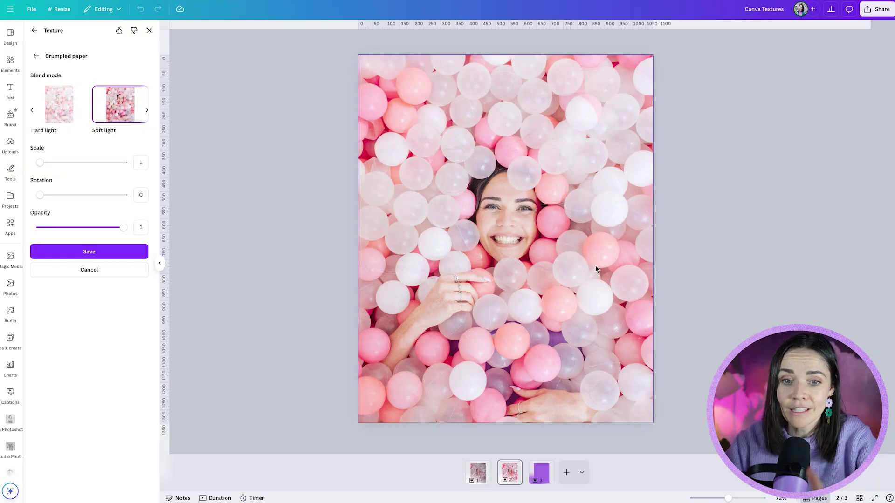
# - Page the blend mode carousel back to its first options
pyautogui.click(147, 110)
pyautogui.click(32, 111)
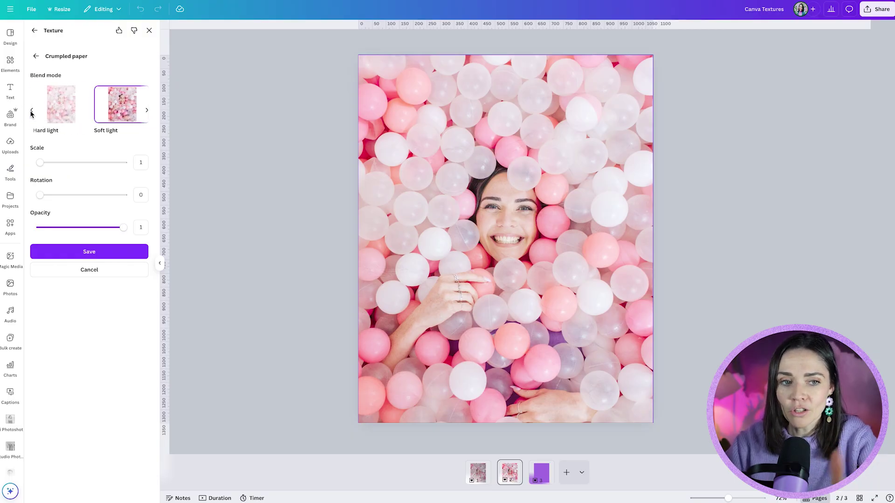
pyautogui.click(32, 111)
pyautogui.click(32, 110)
pyautogui.click(32, 111)
pyautogui.click(31, 111)
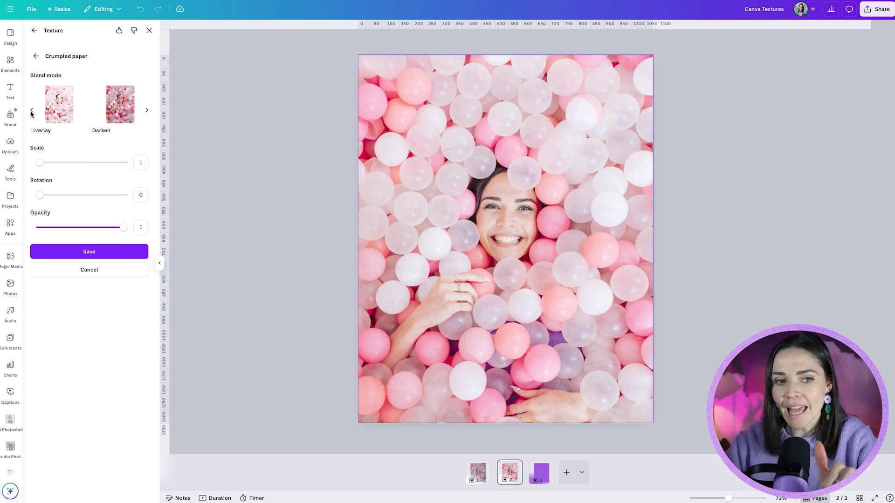
pyautogui.click(32, 111)
pyautogui.click(32, 111)
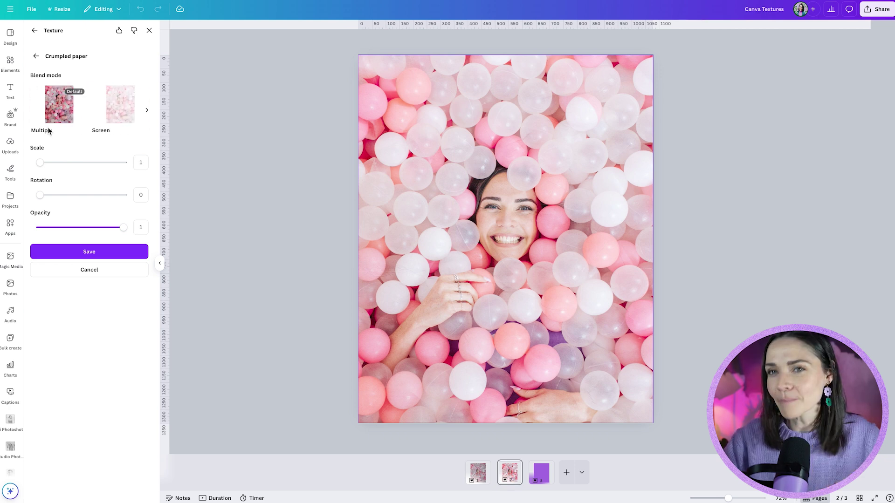
# - Switch to the Worn divide paper texture and preview it in Multiply and Overlay
pyautogui.click(36, 57)
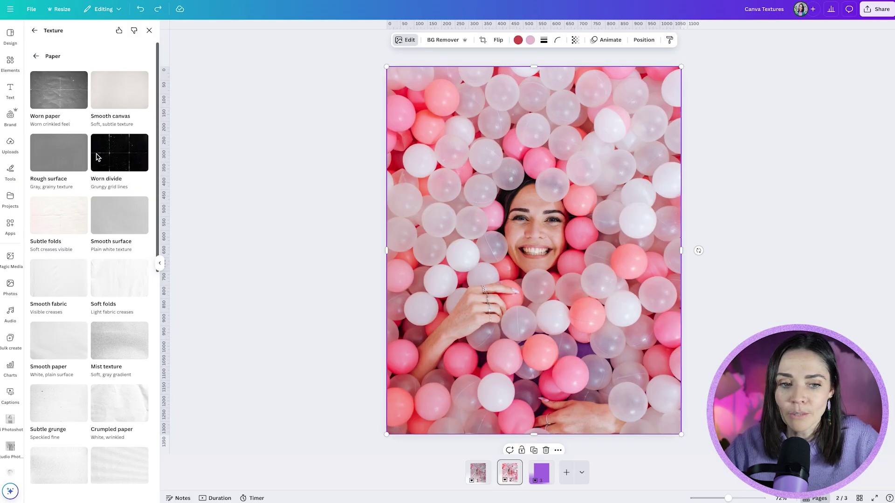
pyautogui.click(118, 162)
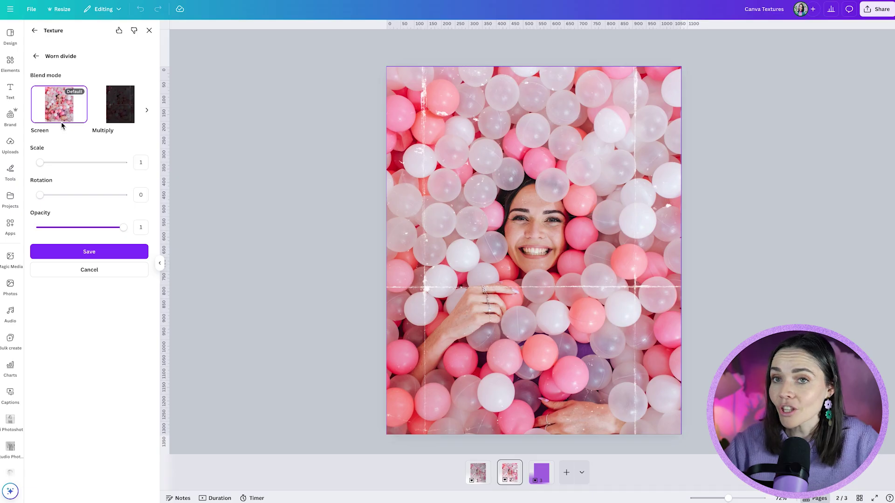
pyautogui.click(114, 118)
pyautogui.click(146, 112)
pyautogui.click(142, 112)
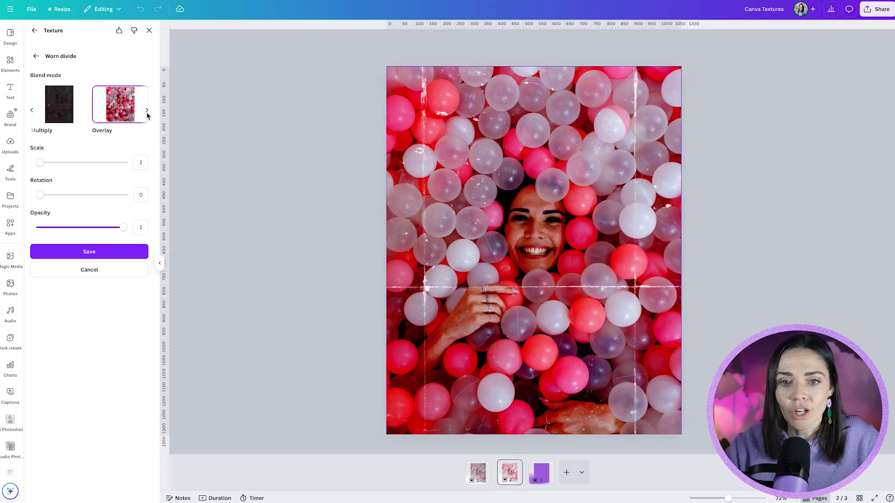
# - Try Lighten, then settle on Color dodge for the Worn divide texture
pyautogui.click(146, 111)
pyautogui.click(147, 112)
pyautogui.click(147, 112)
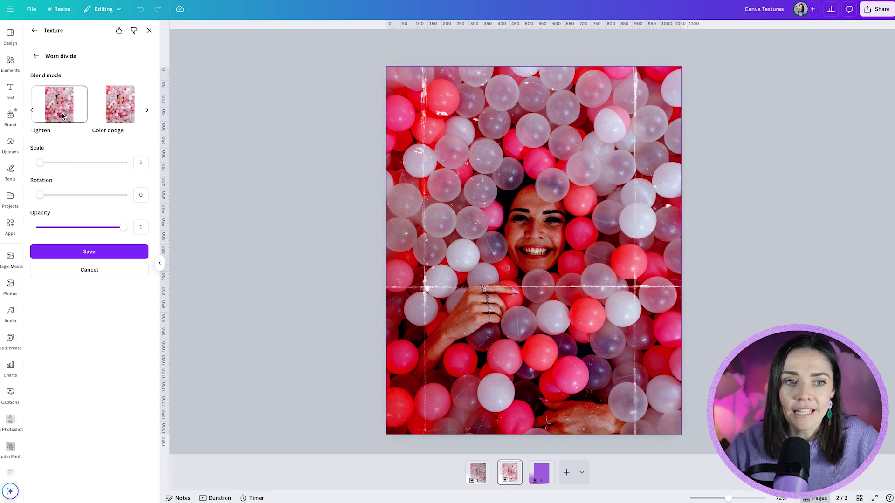
pyautogui.click(64, 117)
pyautogui.click(112, 115)
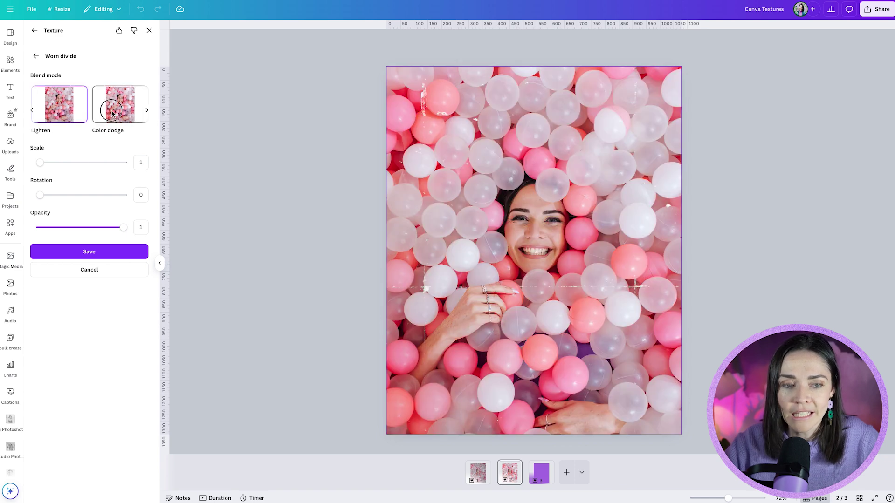
pyautogui.click(147, 112)
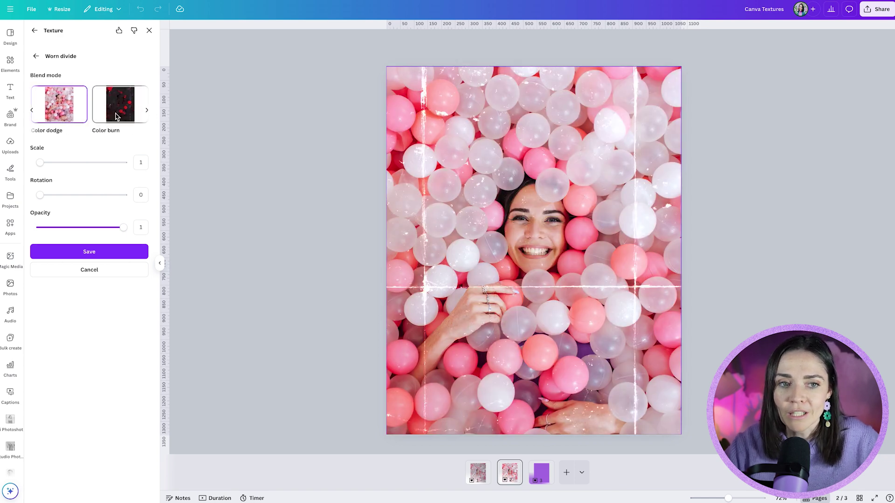
# - Back out to the texture categories, glance at Film grain, then list all Grit textures
pyautogui.click(36, 56)
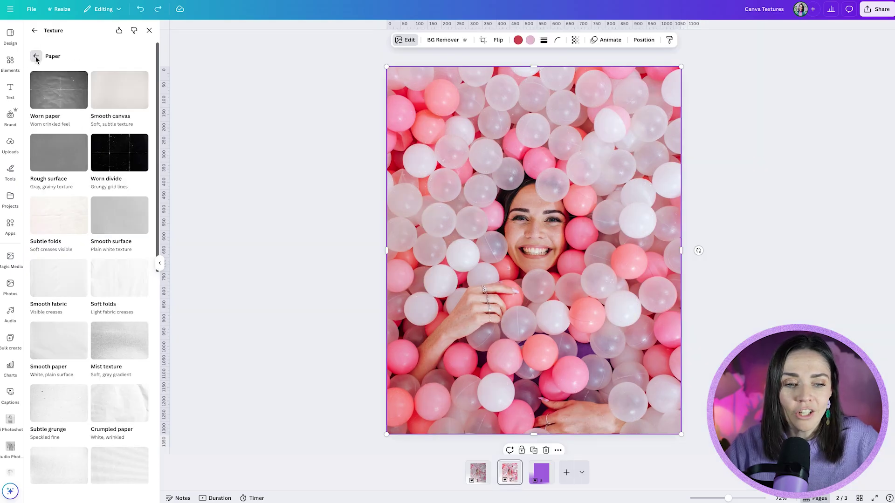
pyautogui.click(37, 57)
pyautogui.scroll(-1, 72, 314)
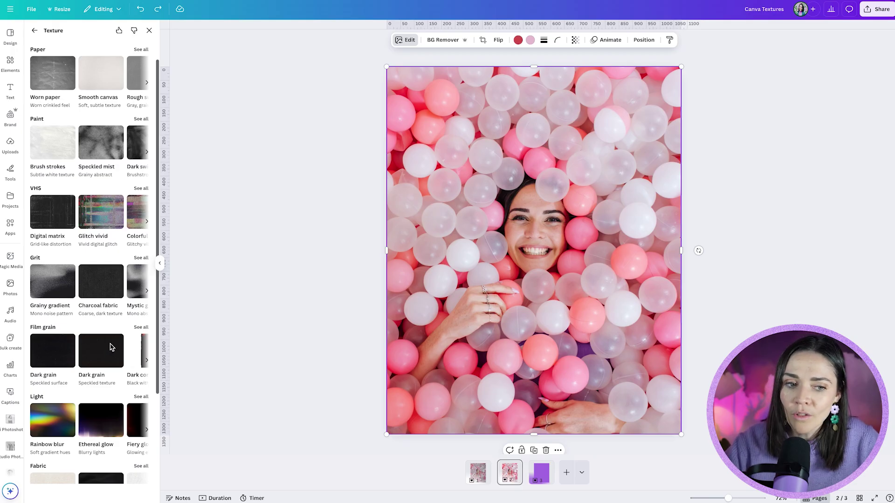
pyautogui.click(141, 329)
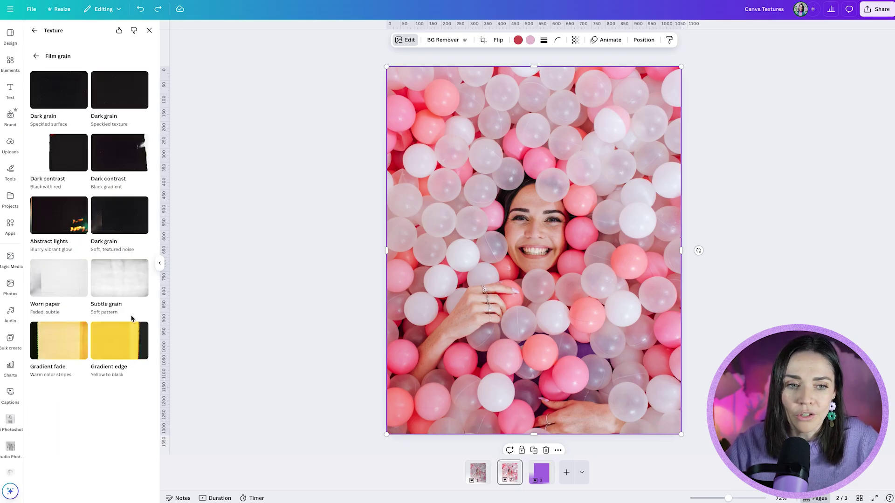
pyautogui.click(36, 57)
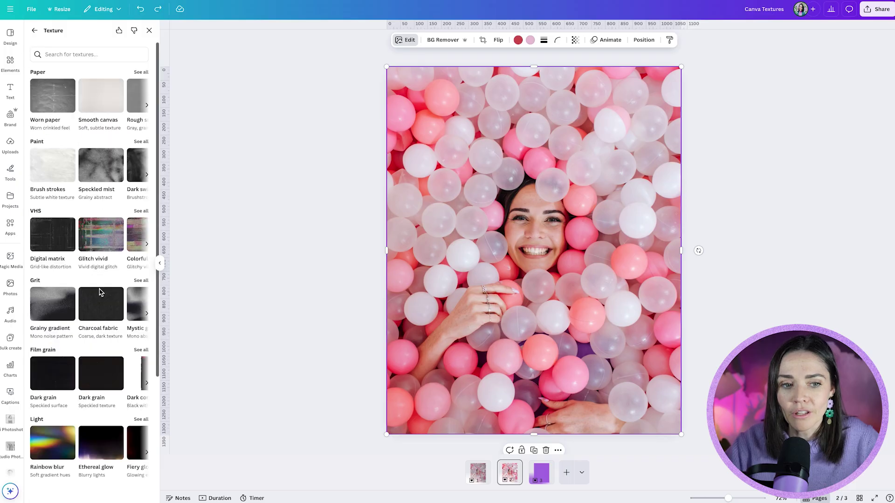
pyautogui.click(138, 280)
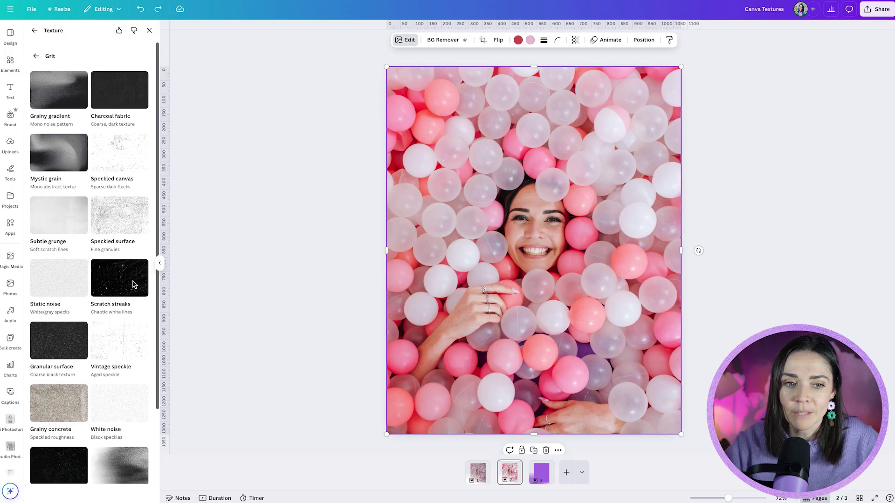
# - Apply the Charcoal fabric texture and step through its blend modes from Multiply
pyautogui.click(125, 94)
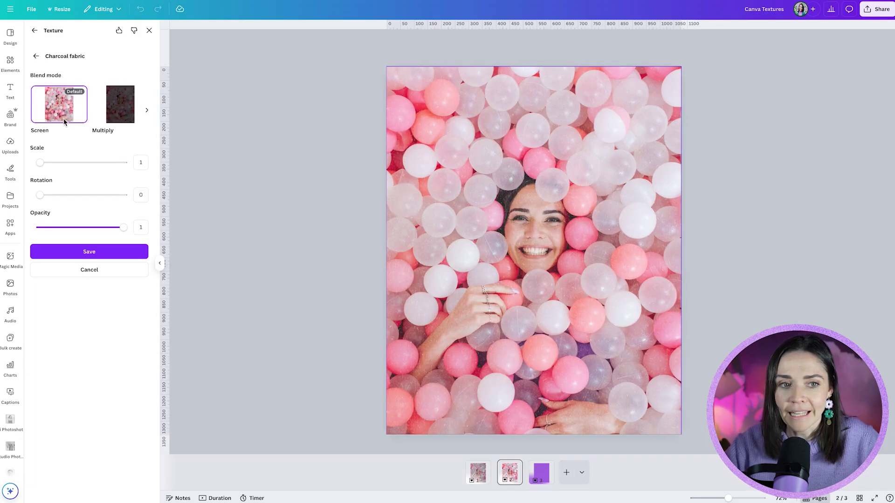
pyautogui.click(129, 105)
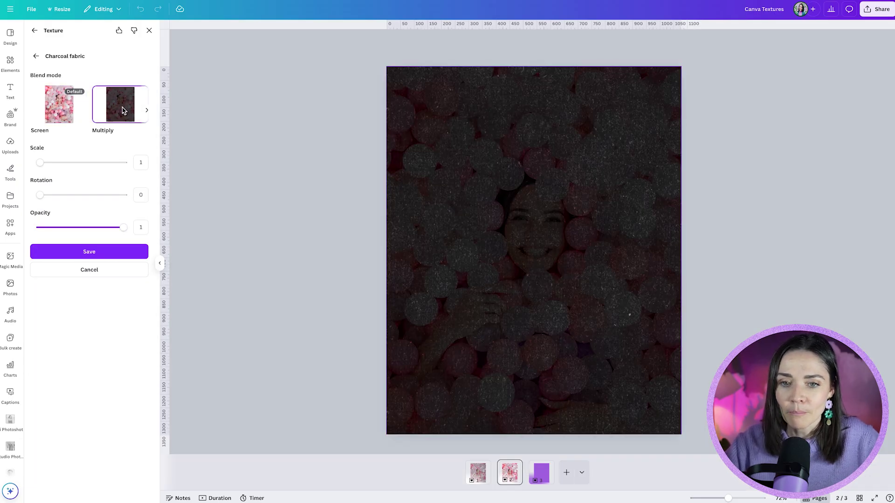
pyautogui.click(147, 111)
pyautogui.click(146, 110)
pyautogui.click(147, 110)
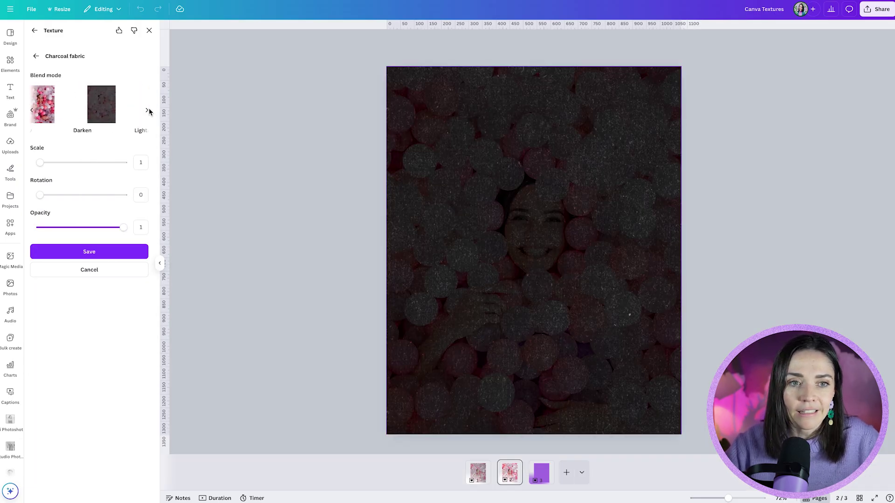
pyautogui.click(146, 111)
pyautogui.click(77, 112)
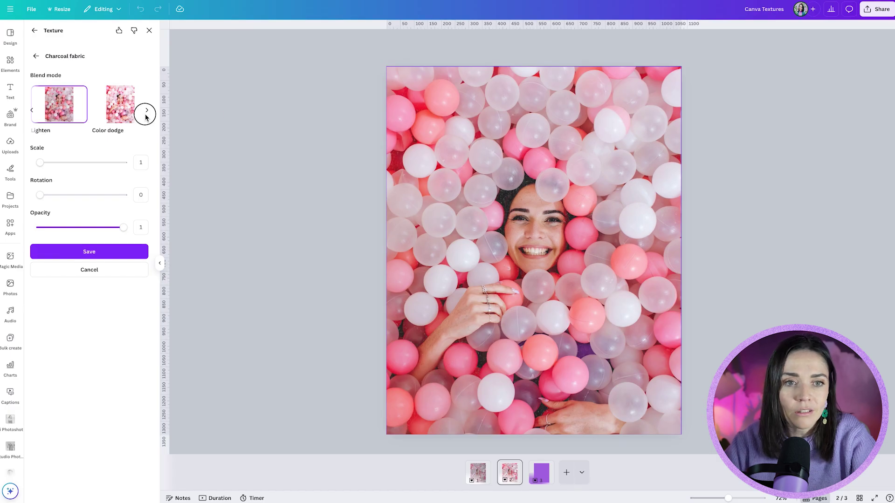
# - Set the Charcoal fabric blend mode to Soft light with opacity 0.5
pyautogui.click(147, 111)
pyautogui.click(147, 110)
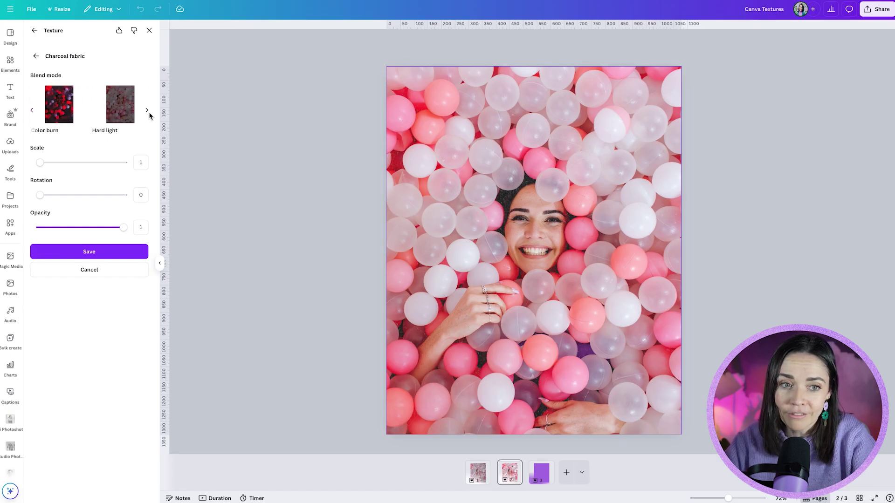
pyautogui.click(146, 111)
pyautogui.click(131, 115)
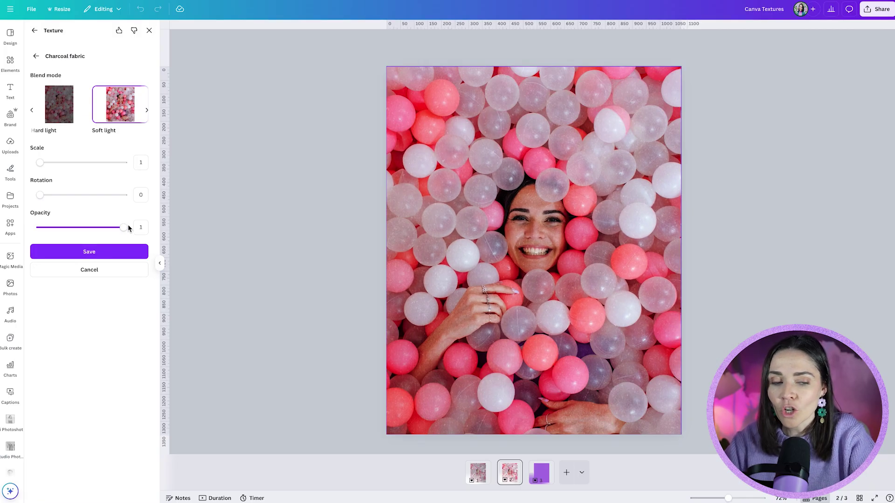
pyautogui.moveTo(123, 227)
pyautogui.mouseDown()
pyautogui.moveTo(43, 228)
pyautogui.moveTo(111, 230)
pyautogui.mouseUp()
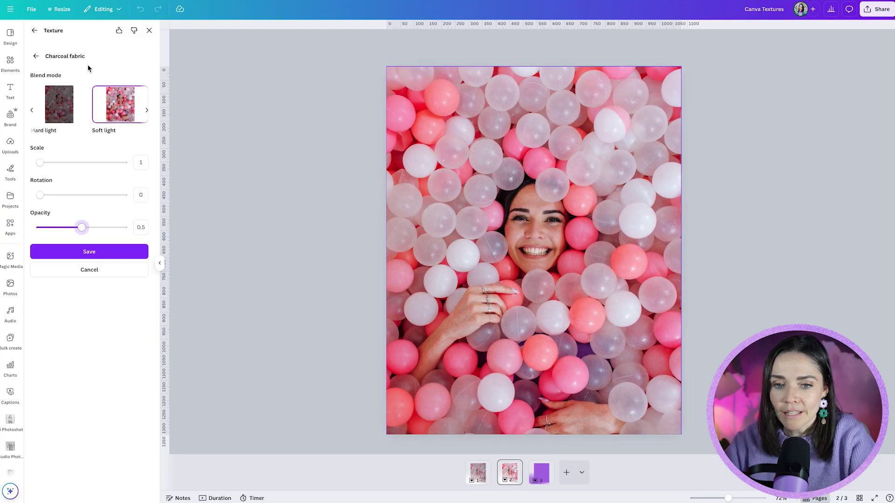
# - Leave the Charcoal fabric settings and apply the Subtle grunge texture to the ball-pit photo
pyautogui.click(35, 56)
pyautogui.scroll(-2, 84, 207)
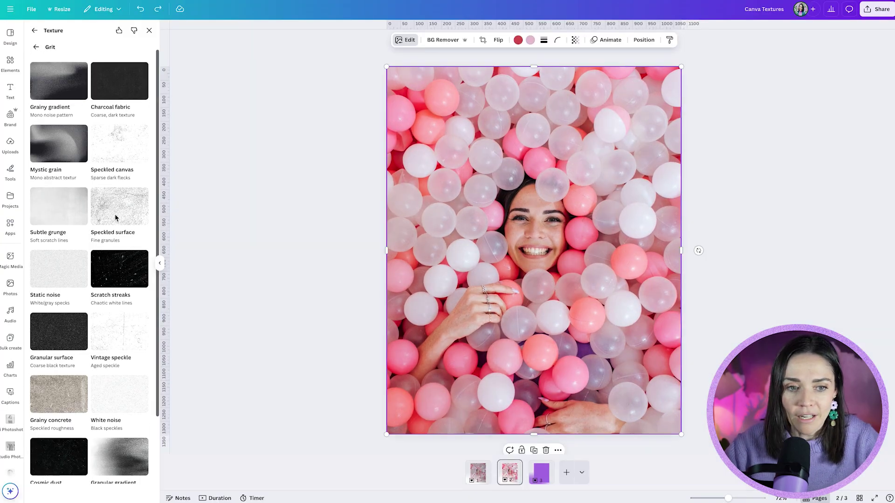
pyautogui.scroll(2, 124, 65)
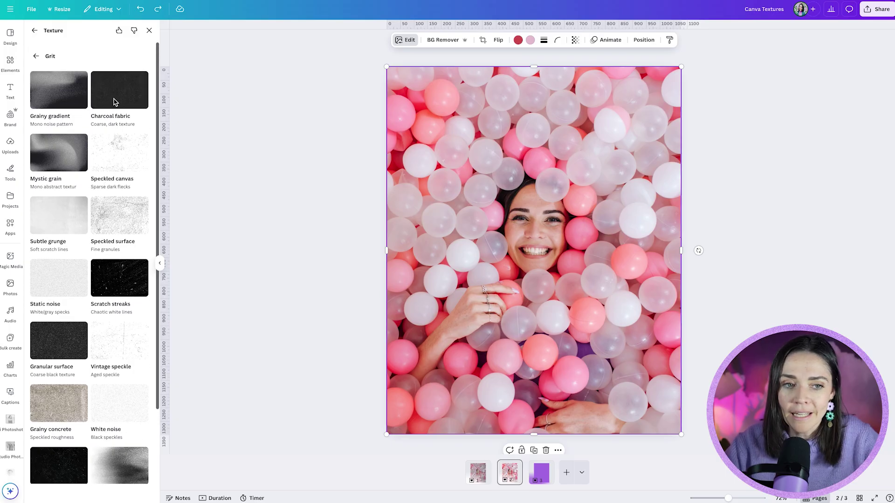
pyautogui.click(63, 226)
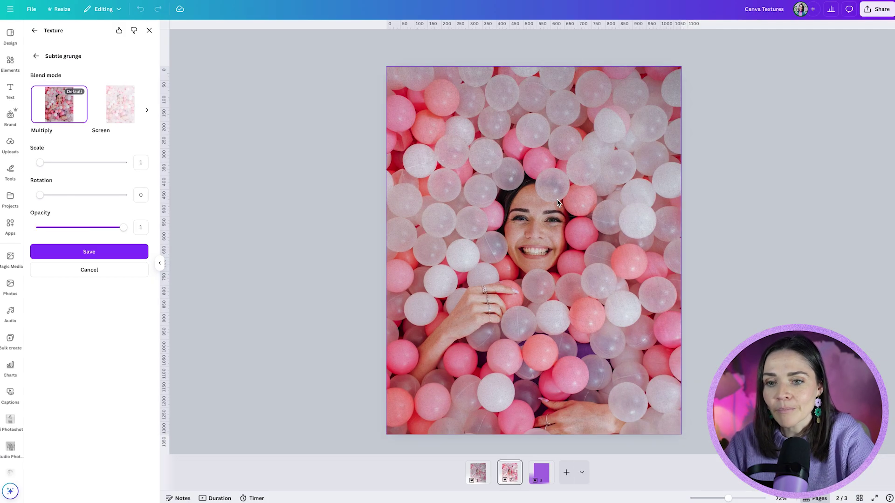
# - Compare blend modes, then save the grunge texture in Multiply at 0.6 opacity
pyautogui.click(146, 110)
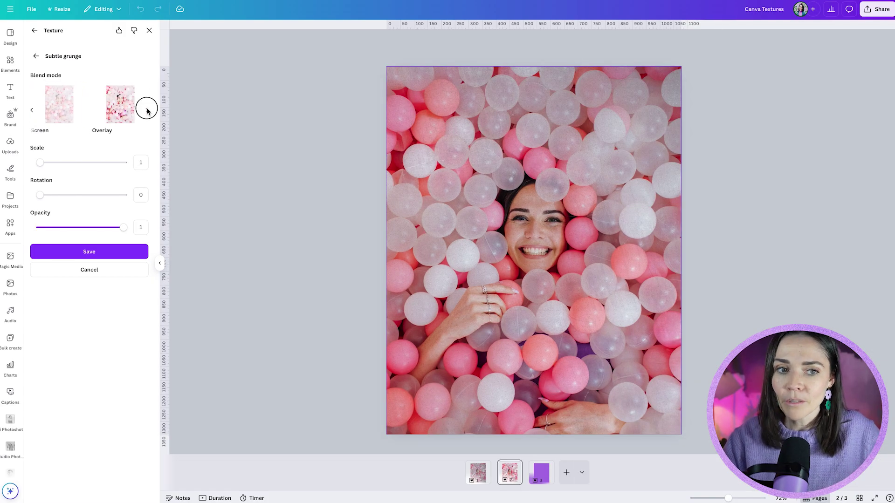
pyautogui.click(147, 109)
pyautogui.click(74, 112)
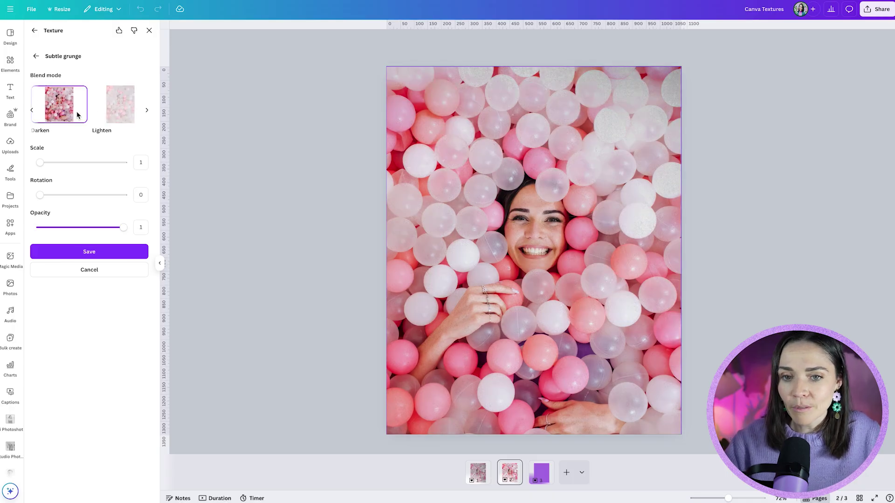
pyautogui.hscroll(3, 134, 115)
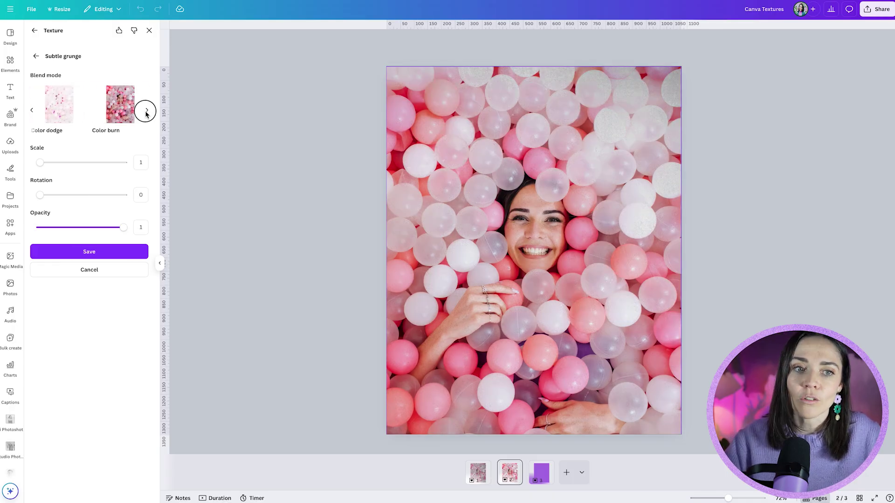
pyautogui.click(147, 110)
pyautogui.click(121, 104)
pyautogui.click(32, 110)
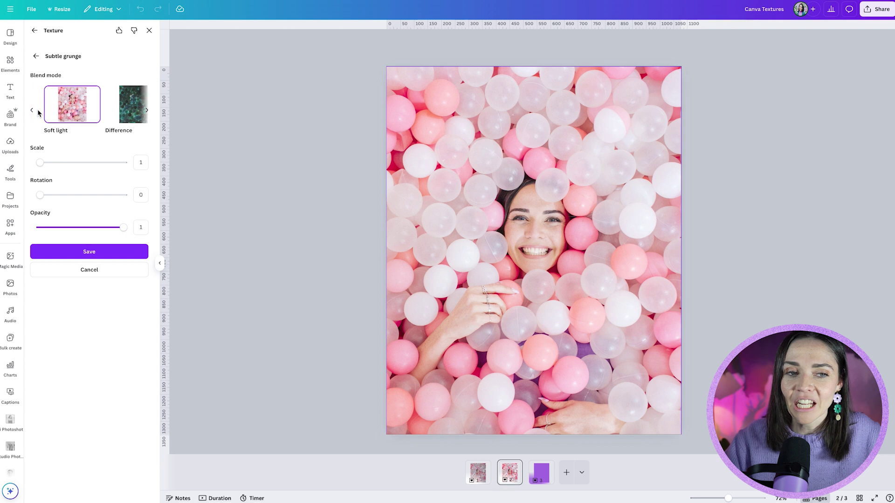
pyautogui.click(31, 110)
pyautogui.click(39, 112)
pyautogui.click(38, 112)
pyautogui.click(38, 112)
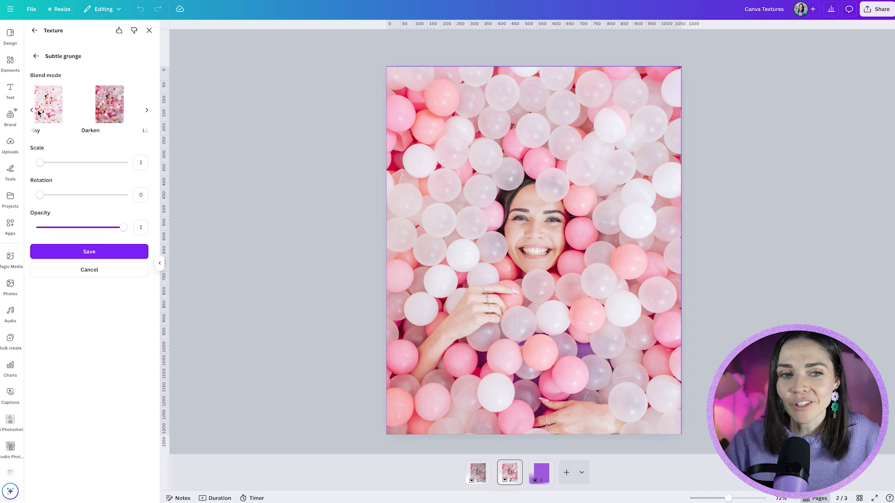
pyautogui.click(38, 113)
pyautogui.click(31, 110)
pyautogui.click(32, 110)
pyautogui.click(48, 112)
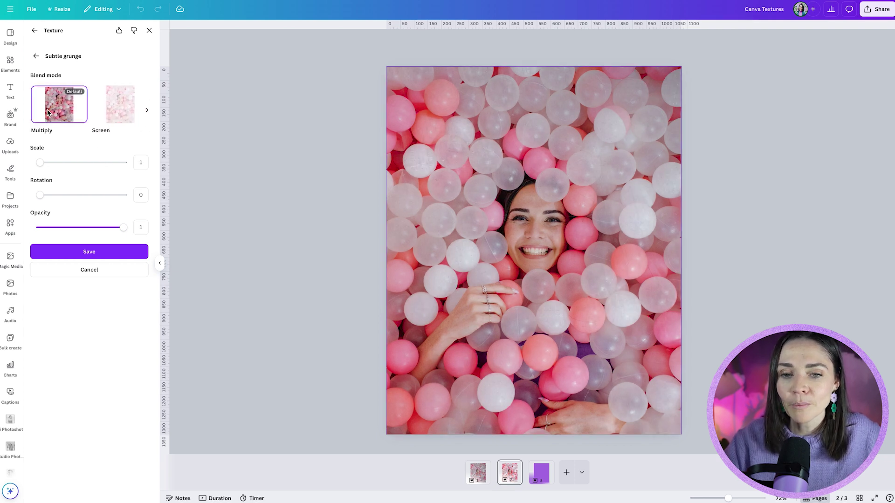
pyautogui.click(93, 228)
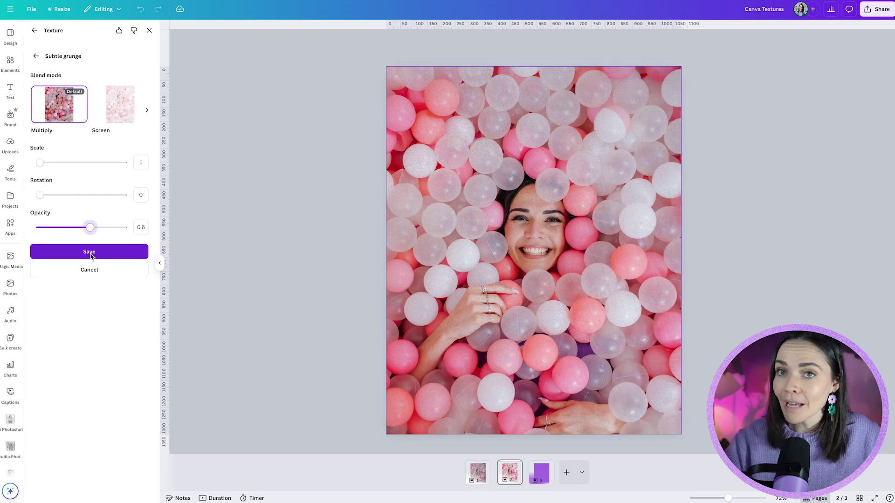
pyautogui.click(105, 257)
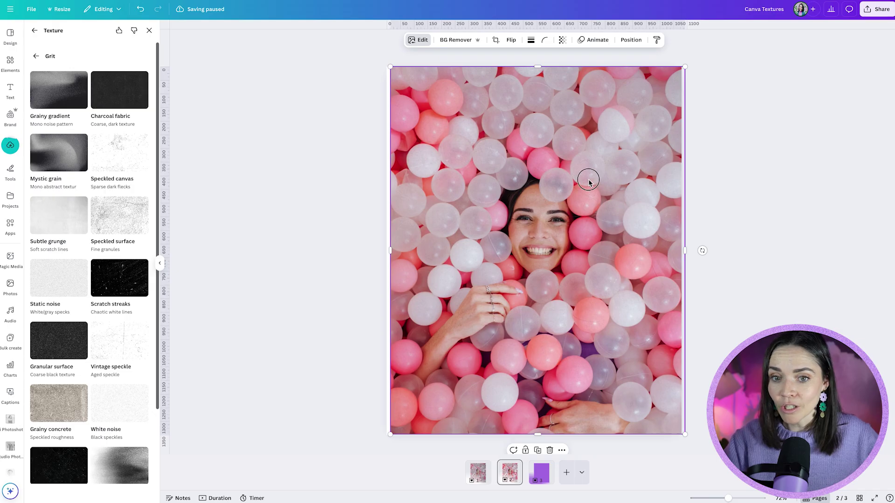
# - Reposition the textured ball-pit photo so it fills page 2 to the top
pyautogui.moveTo(590, 181); pyautogui.dragTo(592, 200)
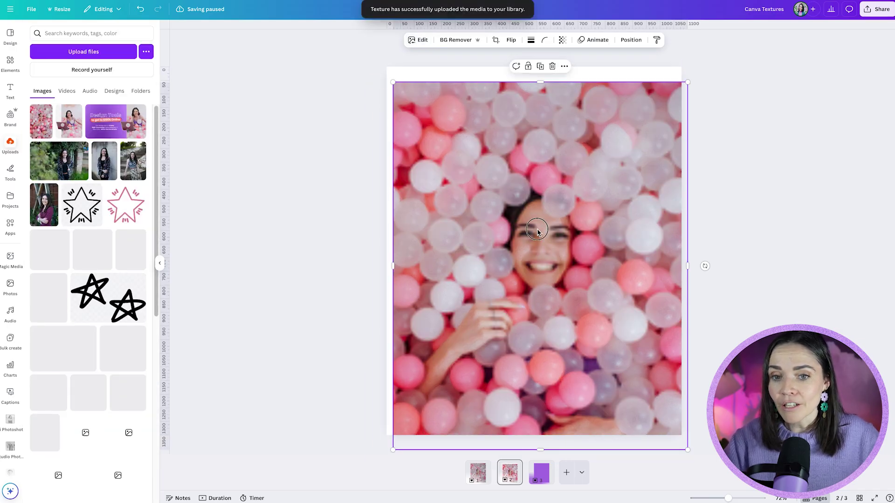
pyautogui.click(532, 222)
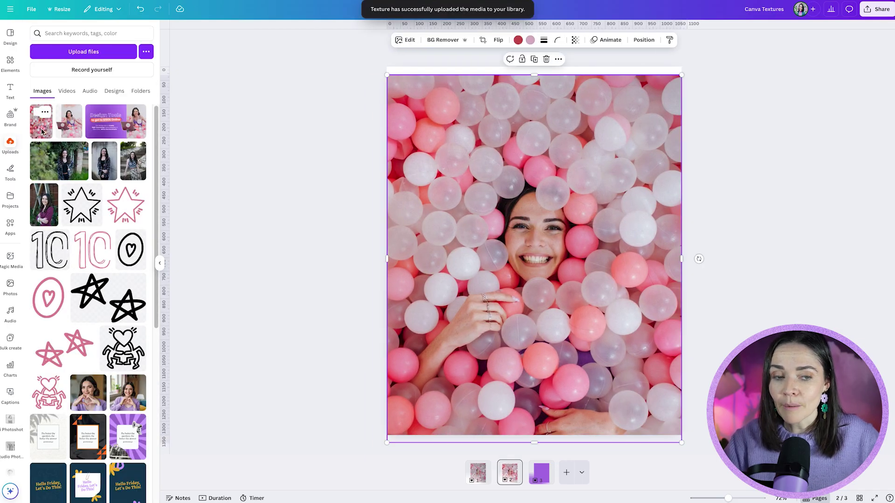
pyautogui.moveTo(486, 203); pyautogui.dragTo(487, 196)
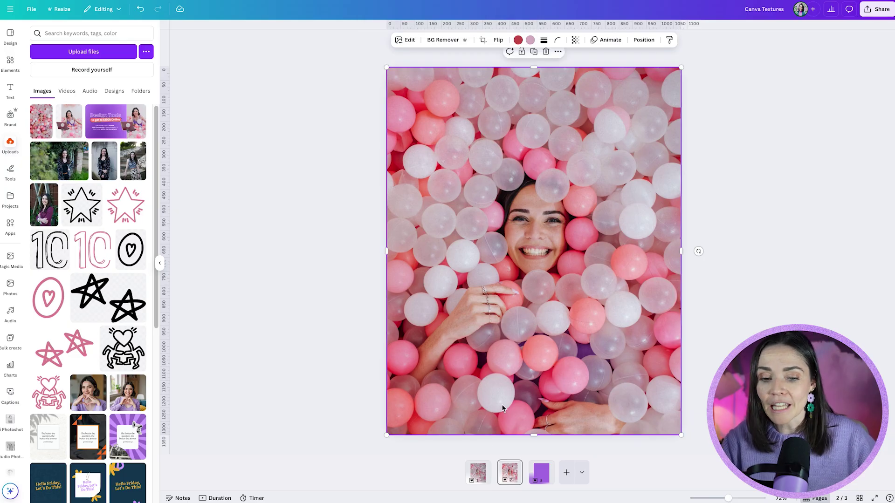
# - Switch to the purple third page and select its background
pyautogui.click(343, 347)
pyautogui.click(540, 472)
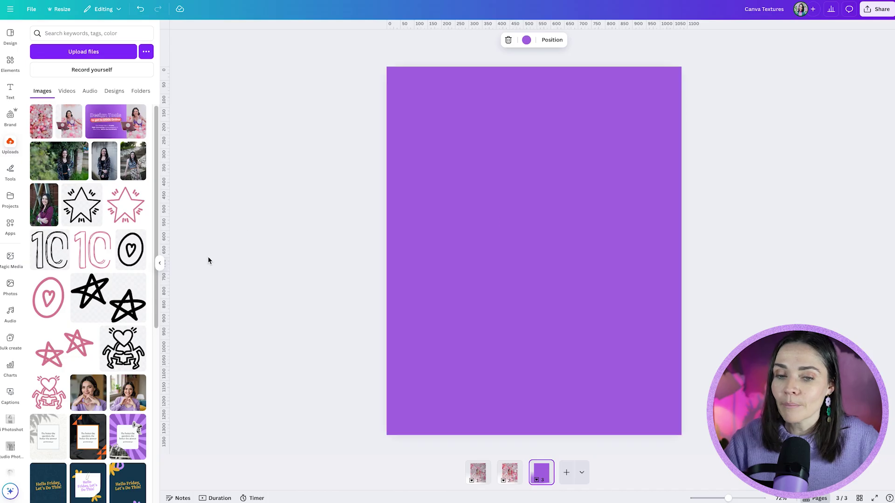
pyautogui.click(160, 264)
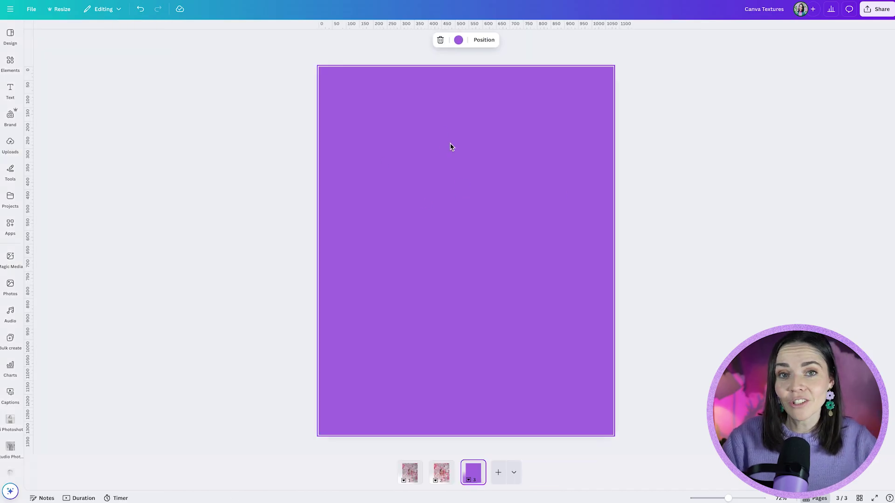
pyautogui.click(356, 163)
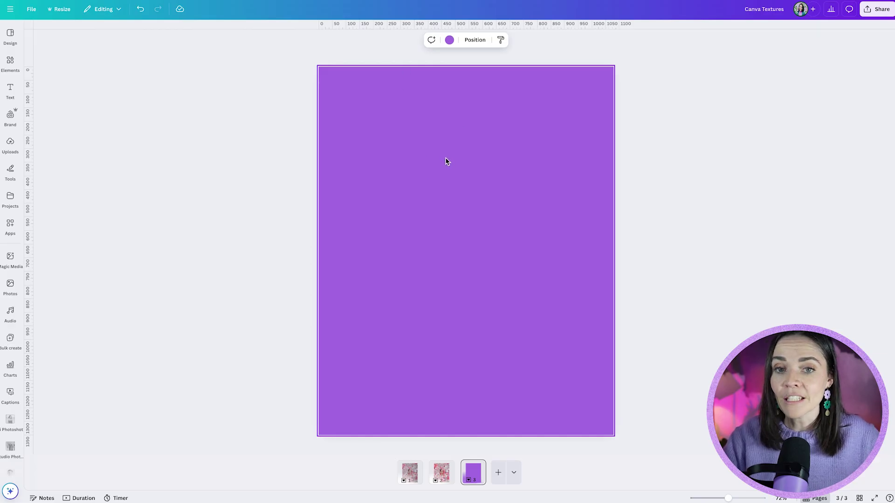
# - Download only Page 3 as a PNG, 'Canva Textures.png'
pyautogui.click(876, 13)
pyautogui.click(768, 164)
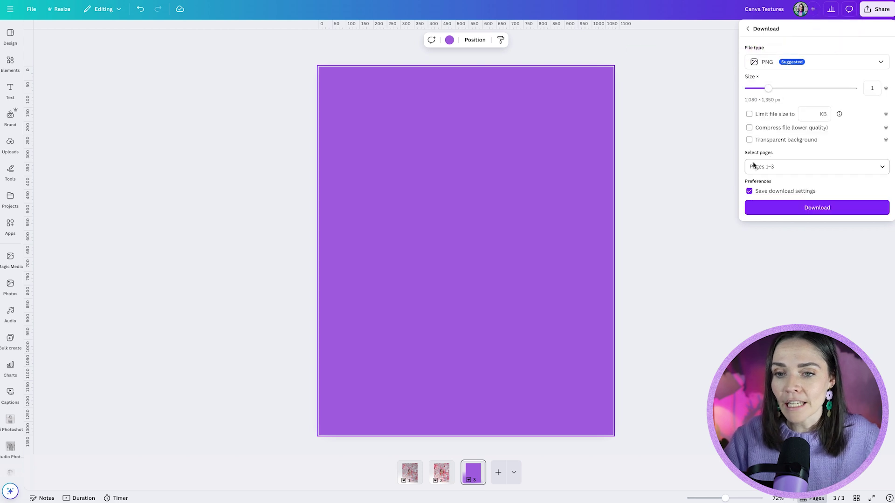
pyautogui.click(879, 168)
pyautogui.click(795, 202)
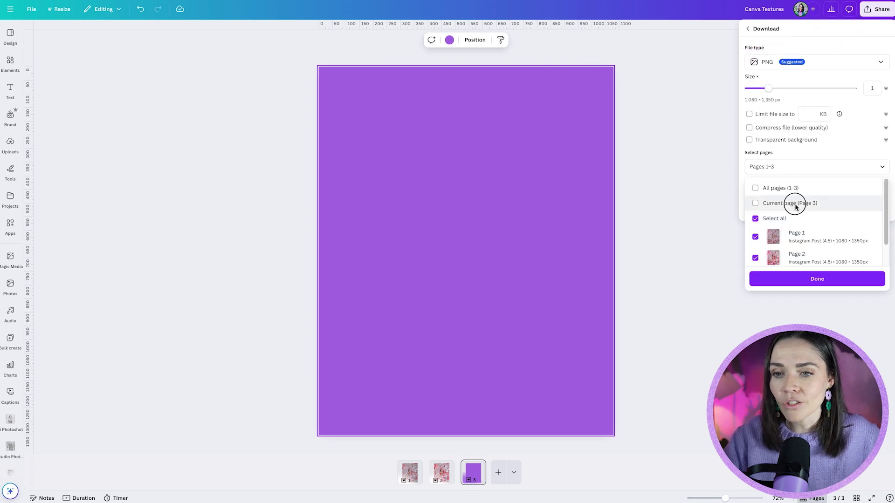
pyautogui.click(819, 279)
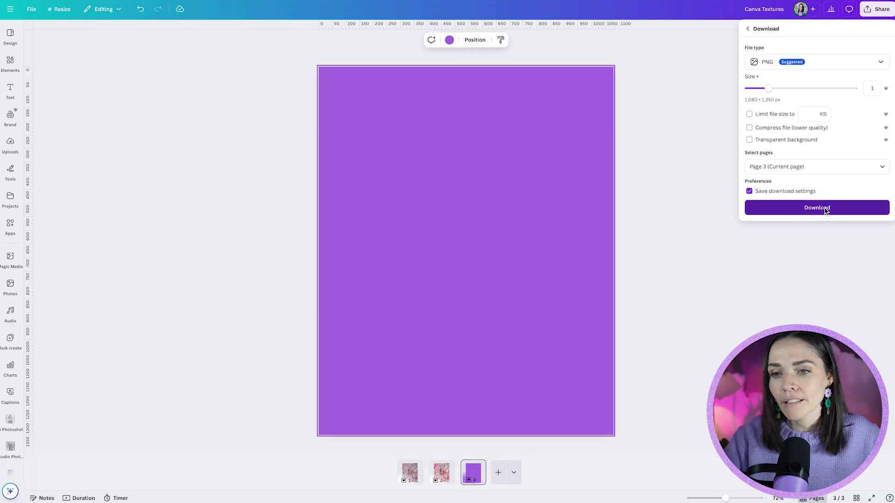
pyautogui.click(823, 208)
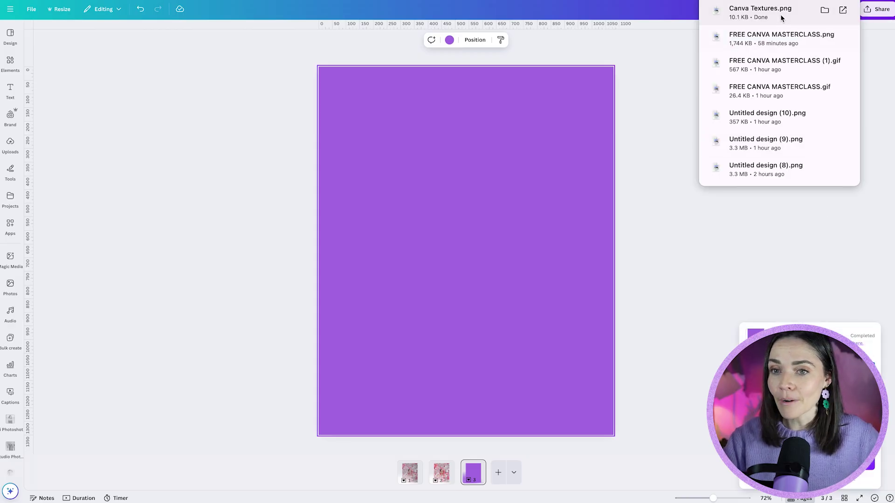
pyautogui.click(390, 157)
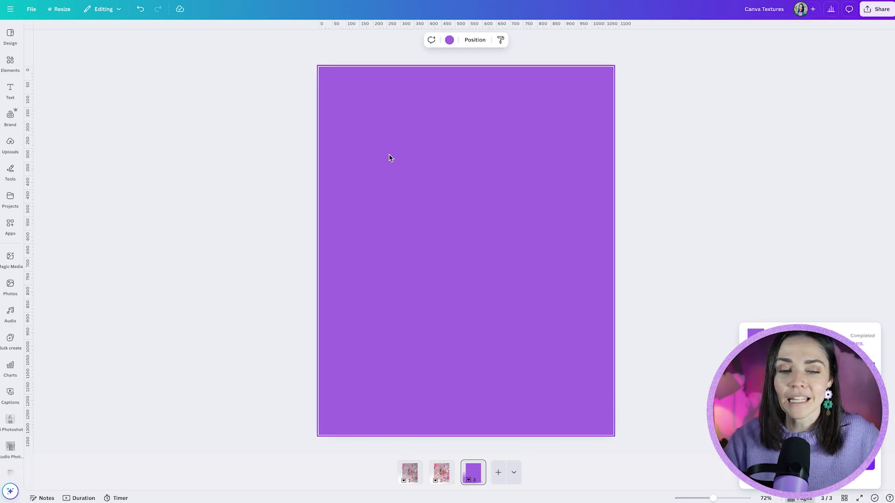
# - Paste the purple PNG onto page 3 and preview the Texture app's Paper 'Subtle grain' on it
pyautogui.hotkey('ctrl', 'v')
pyautogui.click(354, 40)
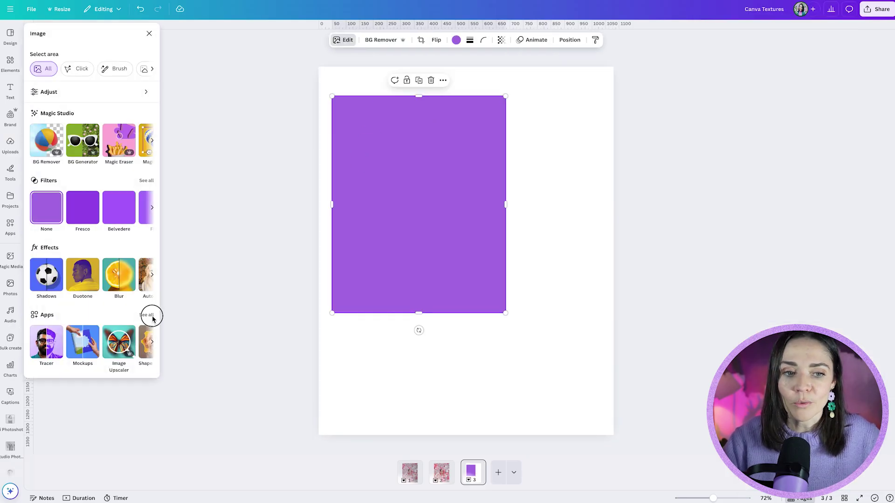
pyautogui.click(153, 315)
pyautogui.click(88, 133)
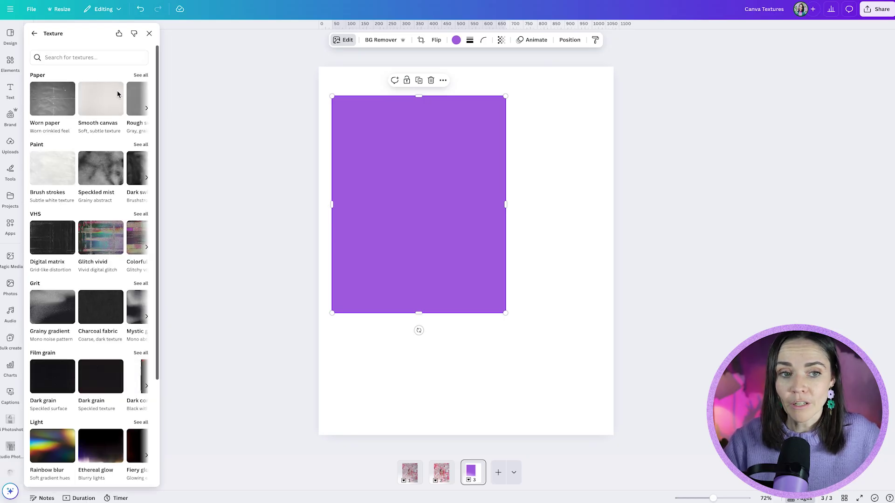
pyautogui.click(140, 75)
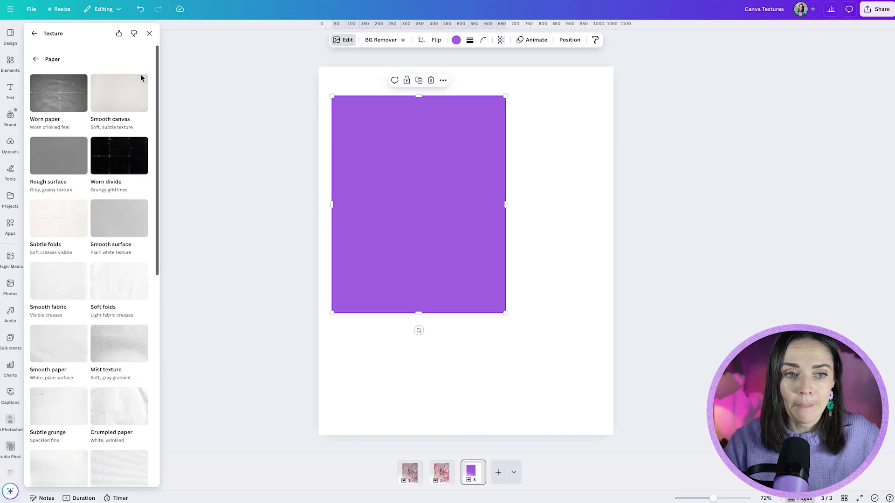
pyautogui.scroll(-8, 113, 231)
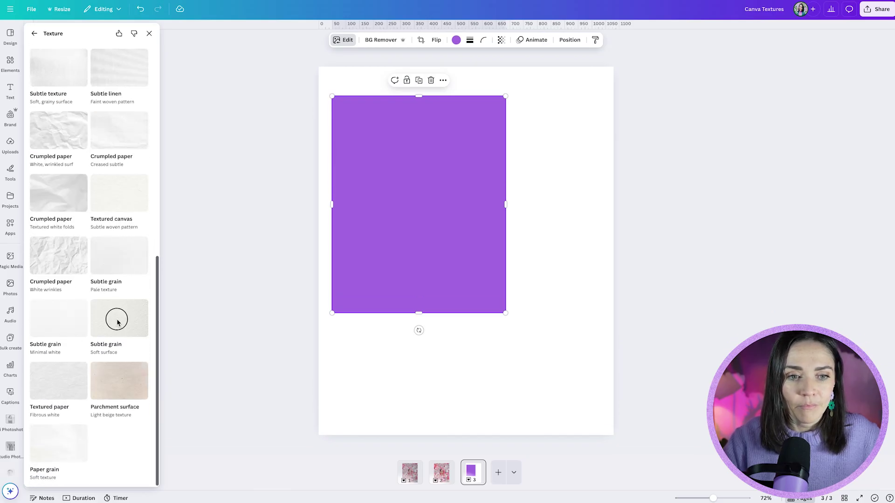
pyautogui.click(117, 321)
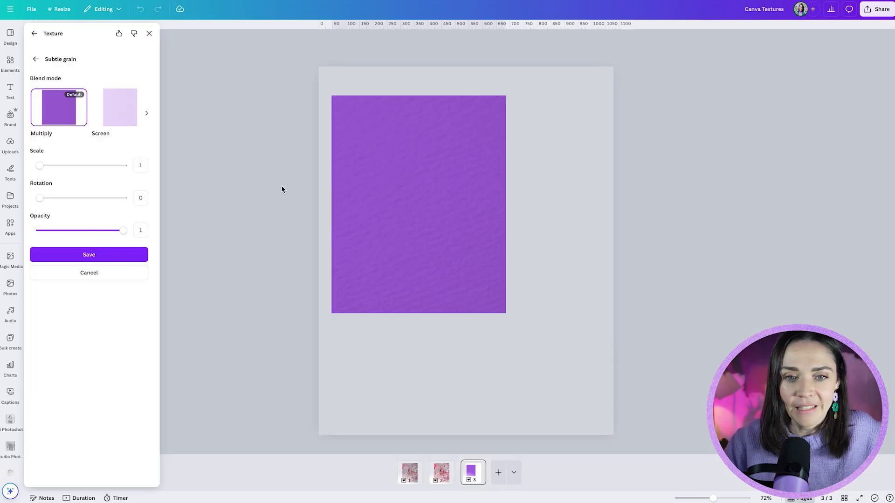
# - Save Subtle grain, then move the purple image to the top-left and enlarge it to fill page 3
pyautogui.click(123, 254)
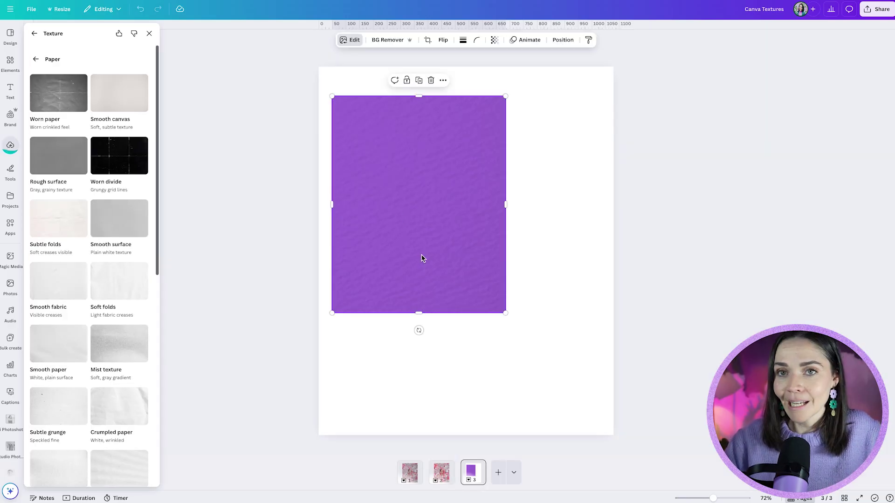
pyautogui.click(420, 232)
pyautogui.moveTo(420, 232); pyautogui.dragTo(412, 204)
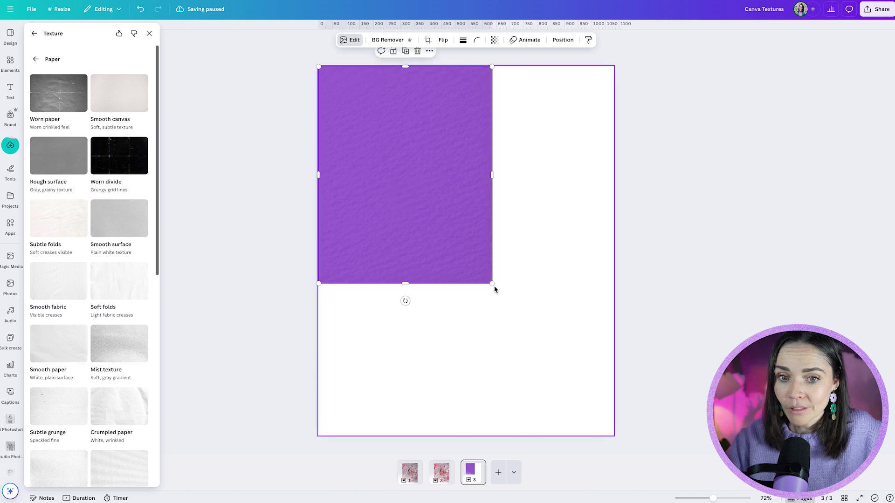
pyautogui.moveTo(548, 320); pyautogui.dragTo(642, 418)
pyautogui.keyDown('ctrl'); pyautogui.scroll(5, 459, 232); pyautogui.keyUp('ctrl')
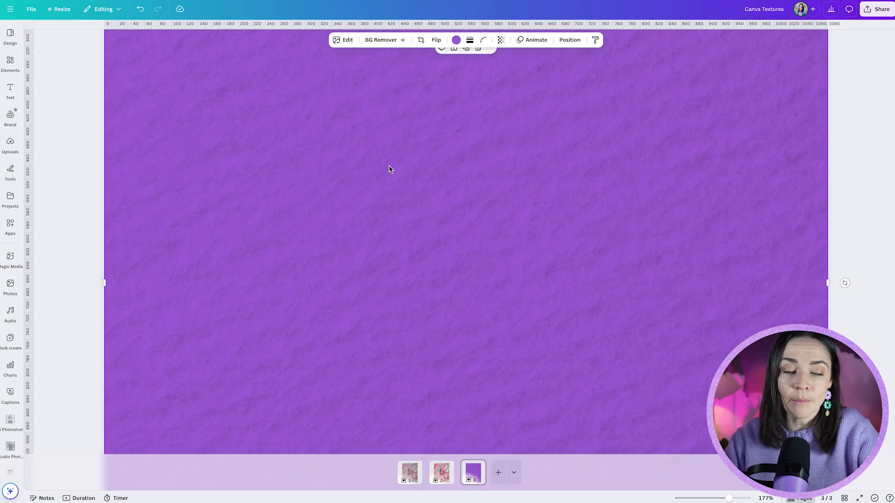
pyautogui.keyDown('ctrl'); pyautogui.scroll(-5, 391, 170); pyautogui.keyUp('ctrl')
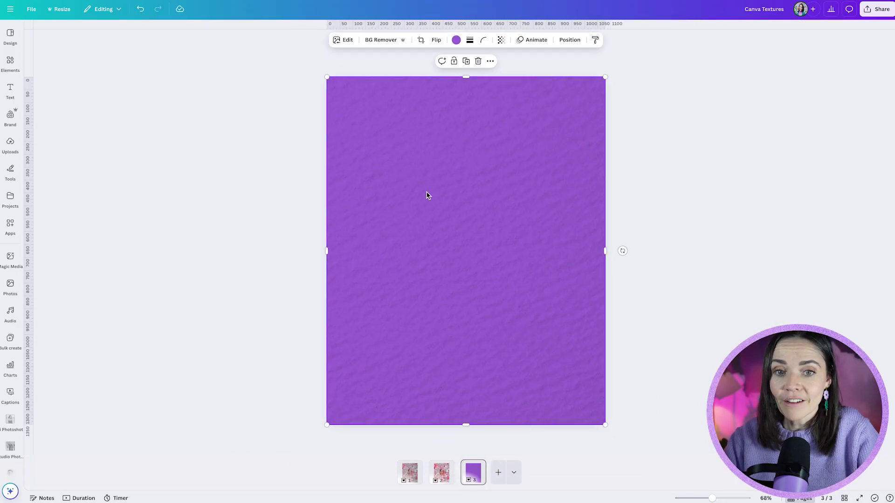
pyautogui.click(683, 219)
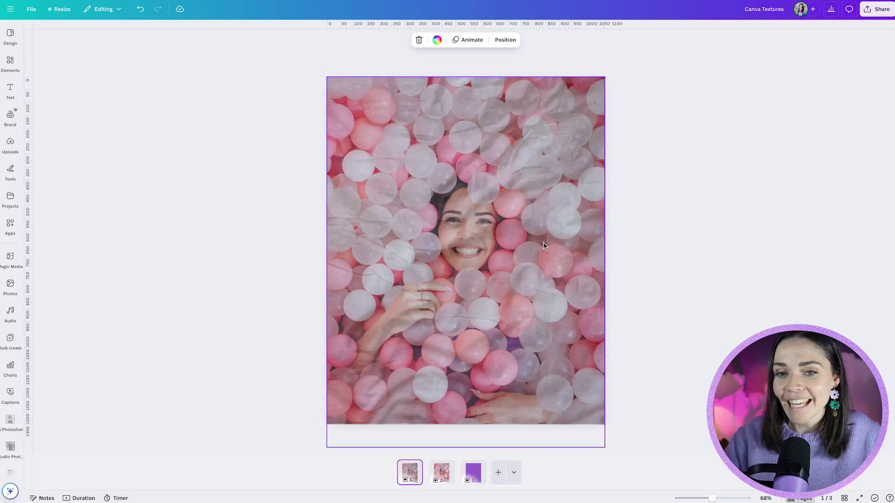
# - Swap the old overlay for a recommended texture from Elements, stretched over the whole ball-pit photo
pyautogui.click(1, 91)
pyautogui.click(10, 65)
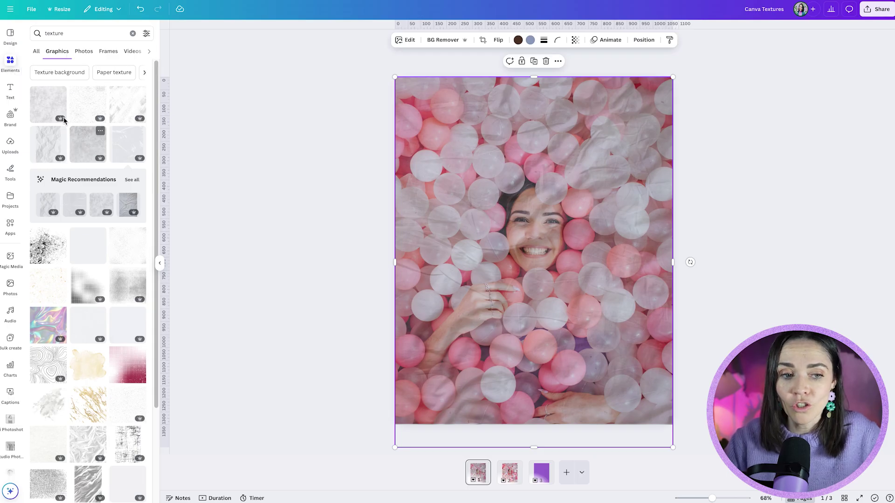
pyautogui.press('Delete')
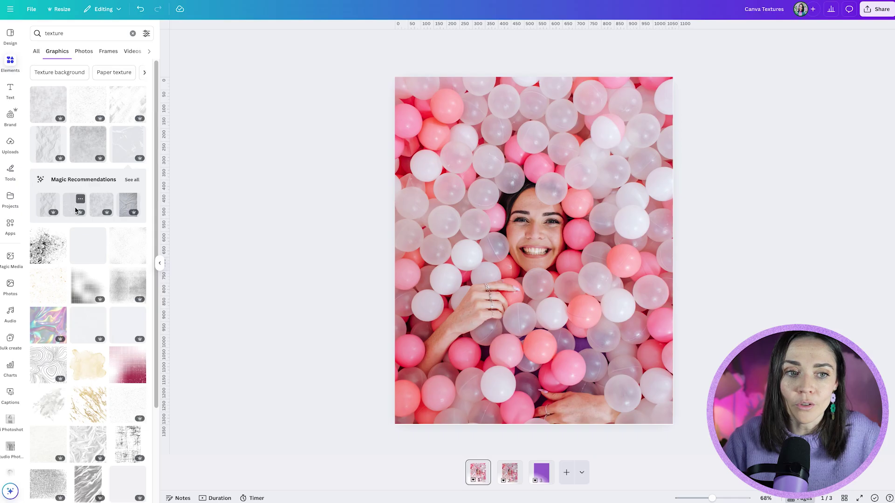
pyautogui.click(48, 211)
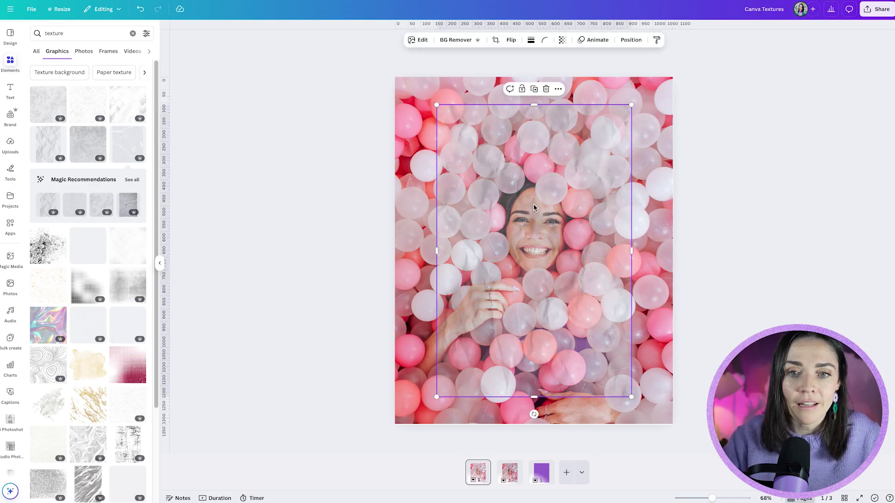
pyautogui.moveTo(530, 198); pyautogui.dragTo(490, 176)
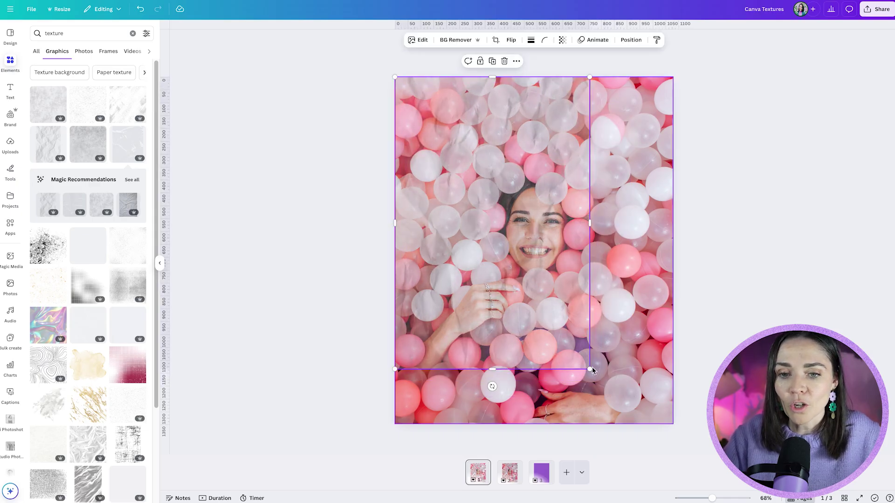
pyautogui.moveTo(592, 373); pyautogui.dragTo(728, 474)
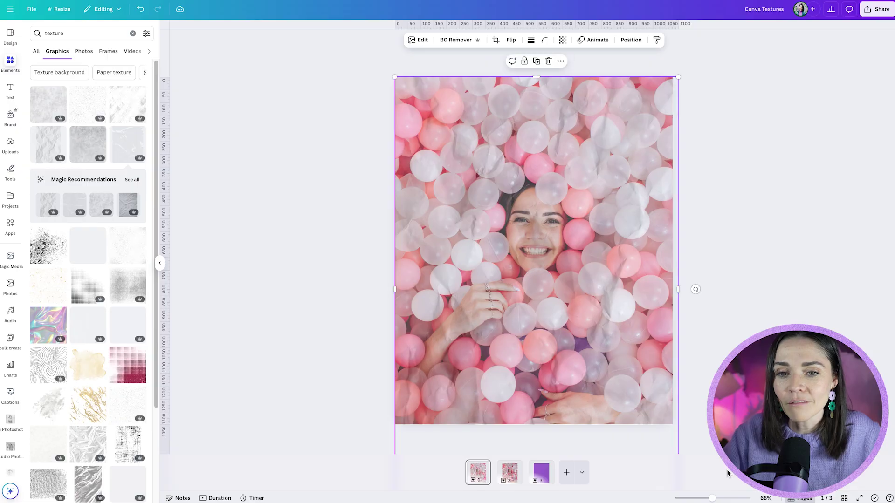
# - Fade the new texture overlay to transparency 46
pyautogui.click(562, 39)
pyautogui.moveTo(576, 70); pyautogui.dragTo(541, 71)
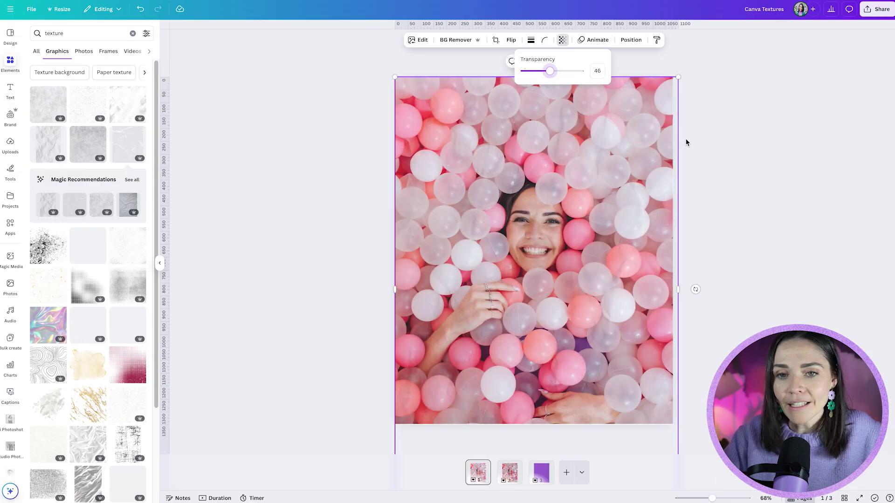
pyautogui.click(752, 166)
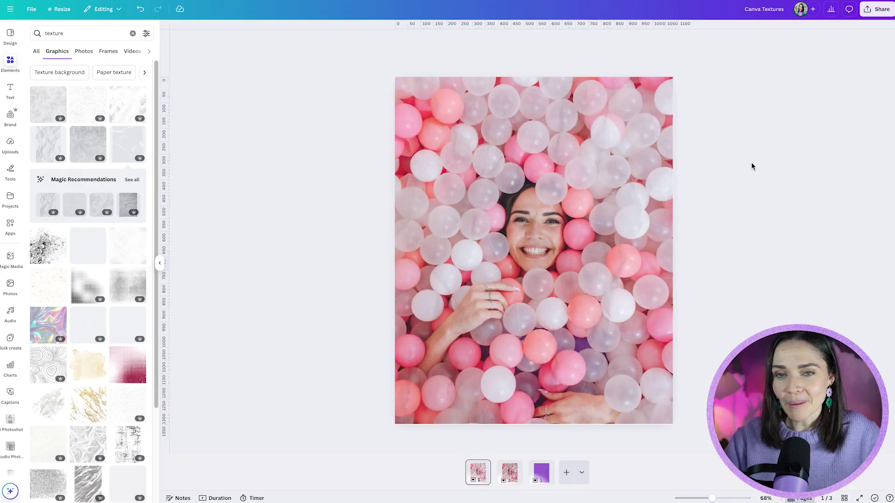